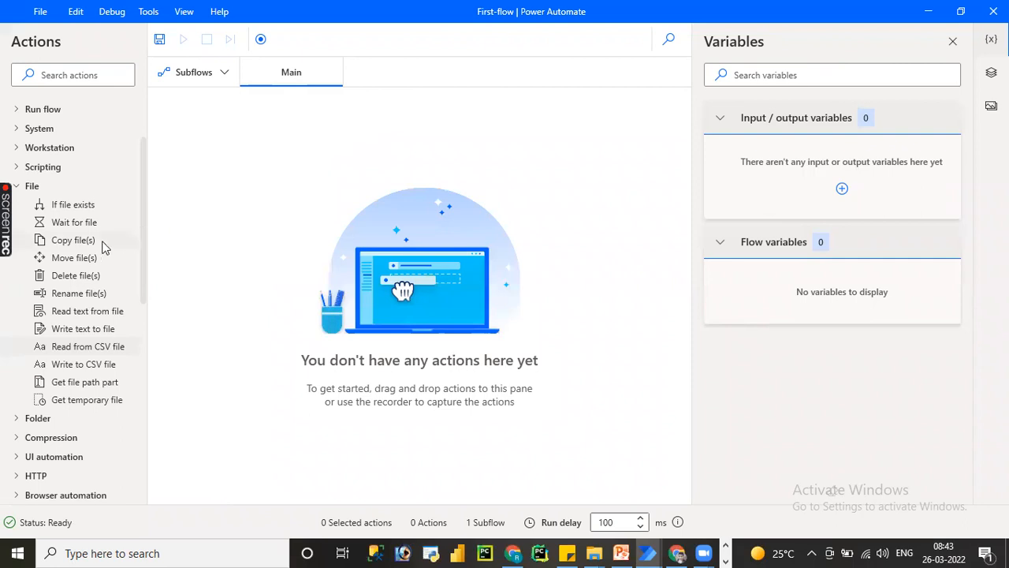
# Add a Copy file(s) action to the Main subflow.
pyautogui.moveTo(85, 246); pyautogui.dragTo(269, 243)
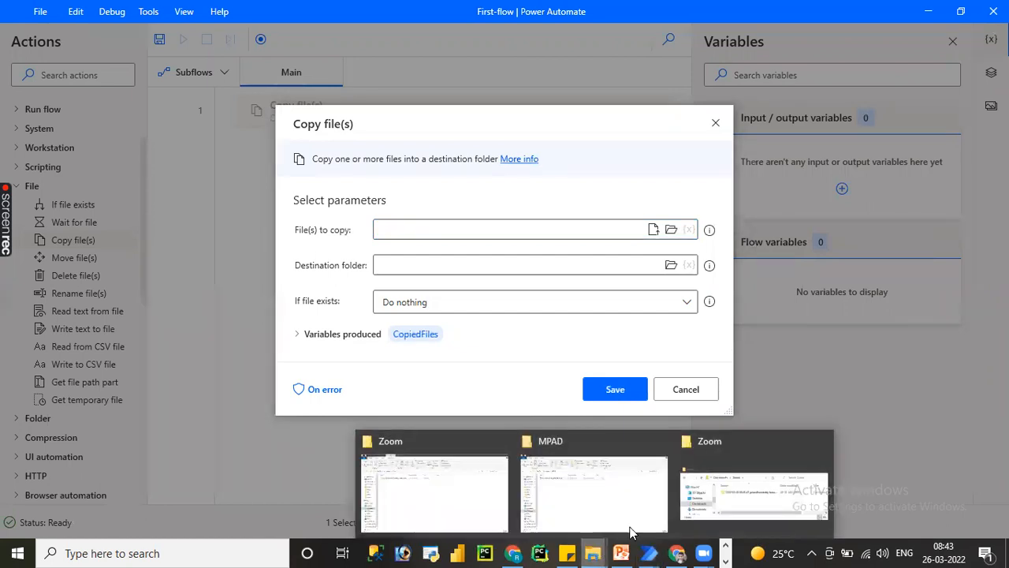
# Switch to the MPAD folder in File Explorer and create a new Microsoft Excel worksheet and a new Microsoft Word document in it.
pyautogui.click(616, 510)
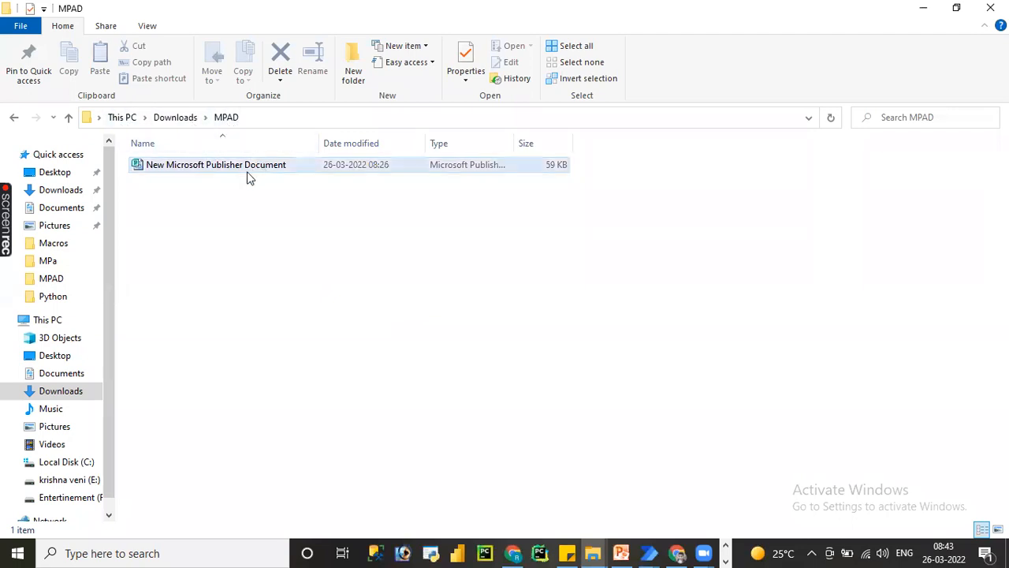
pyautogui.rightClick(253, 213)
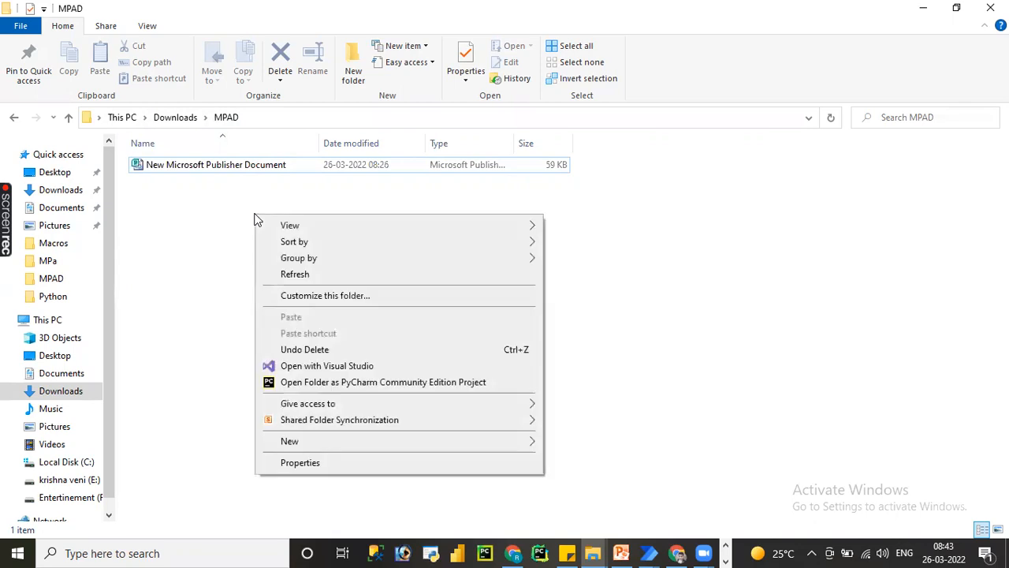
pyautogui.moveTo(452, 450)
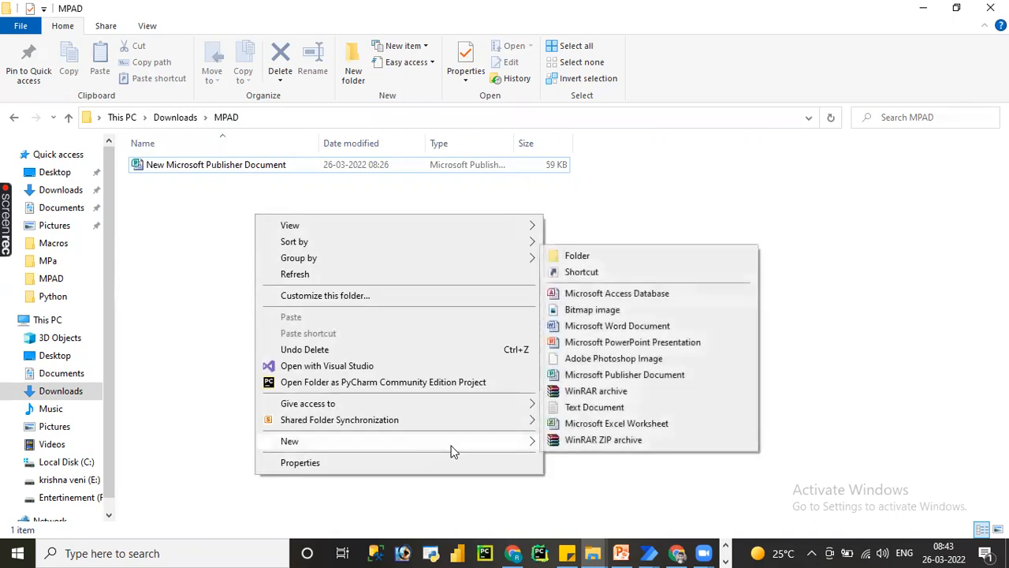
pyautogui.click(604, 425)
pyautogui.rightClick(377, 324)
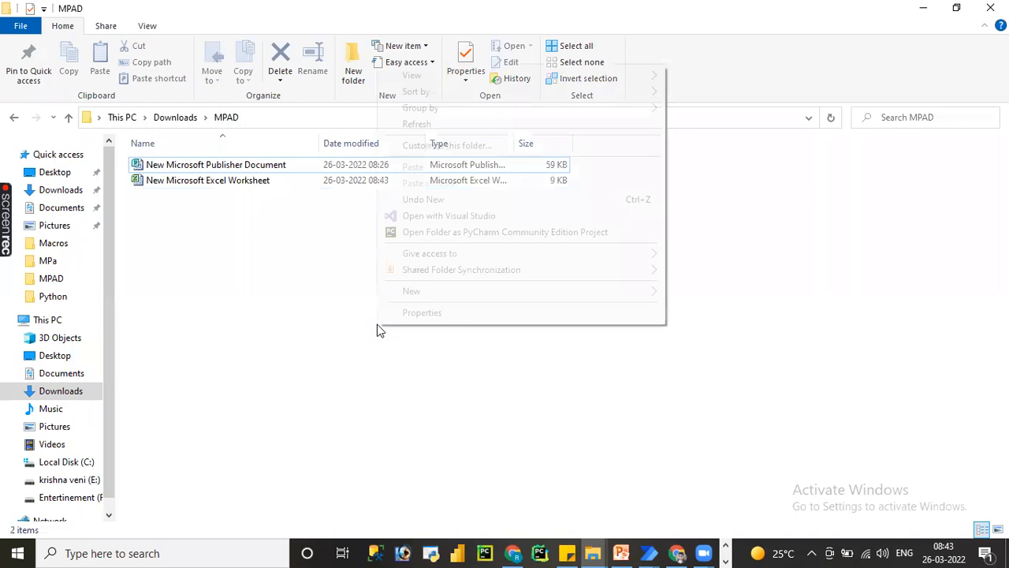
pyautogui.moveTo(647, 290)
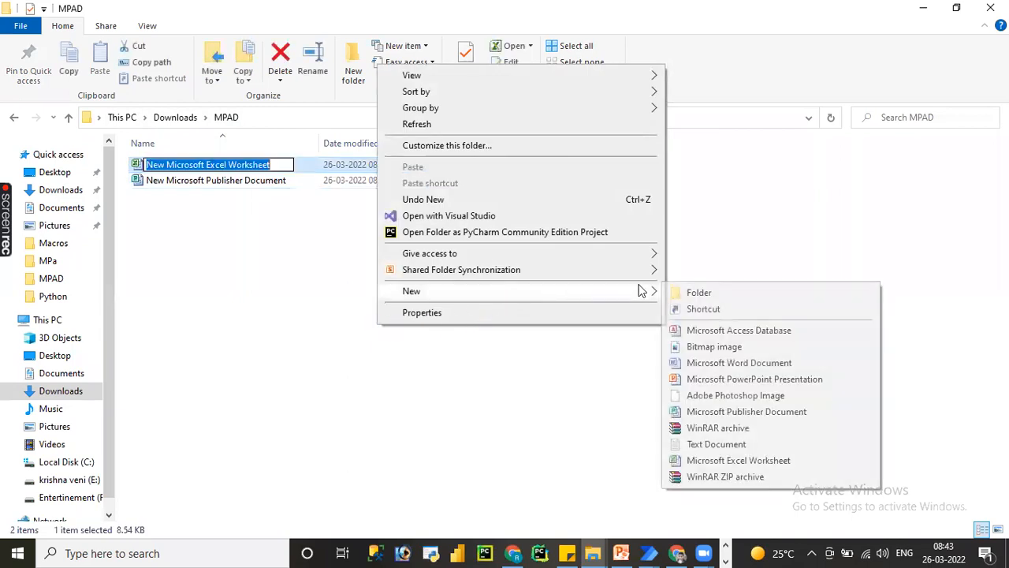
pyautogui.click(700, 363)
# Create a new folder named Des inside the MPAD folder.
pyautogui.click(473, 332)
pyautogui.rightClick(473, 332)
pyautogui.moveTo(608, 268)
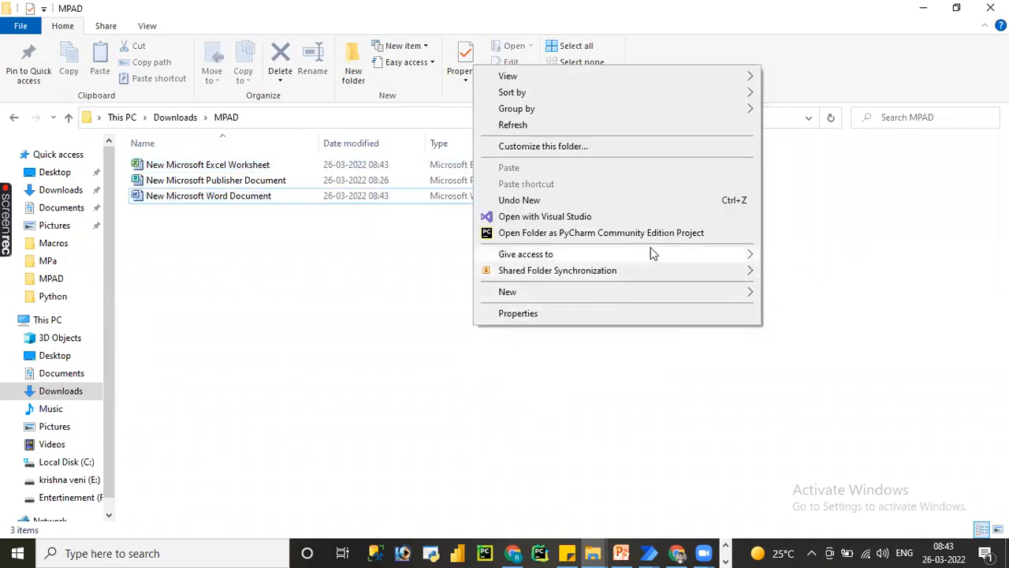
pyautogui.moveTo(680, 294)
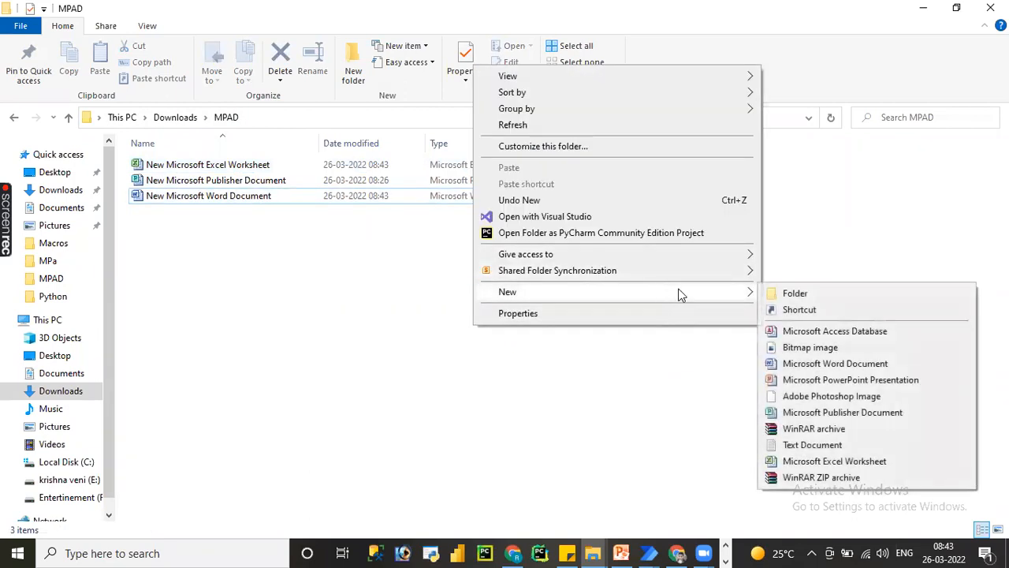
pyautogui.click(766, 293)
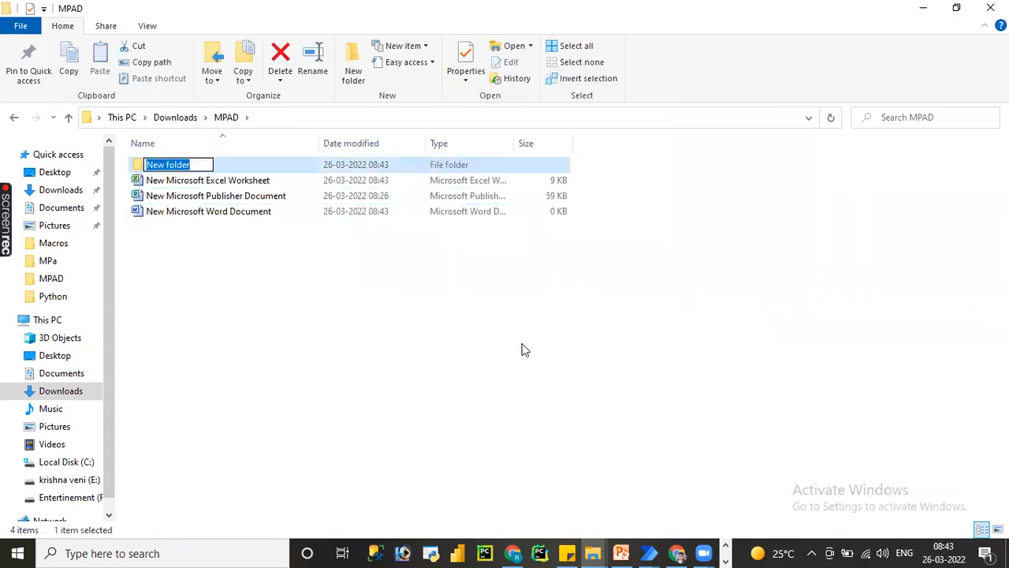
pyautogui.write('Des')
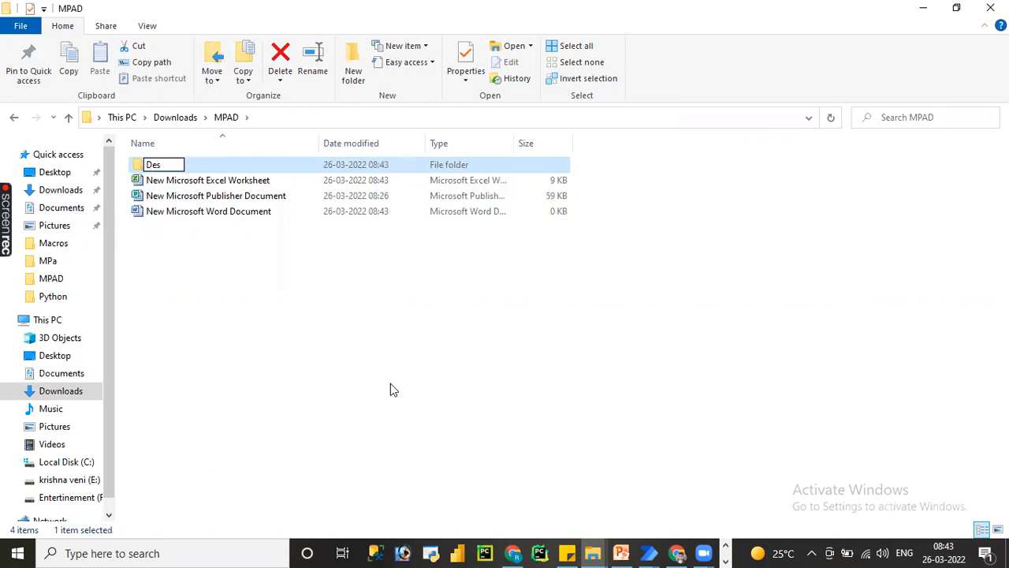
pyautogui.click(390, 383)
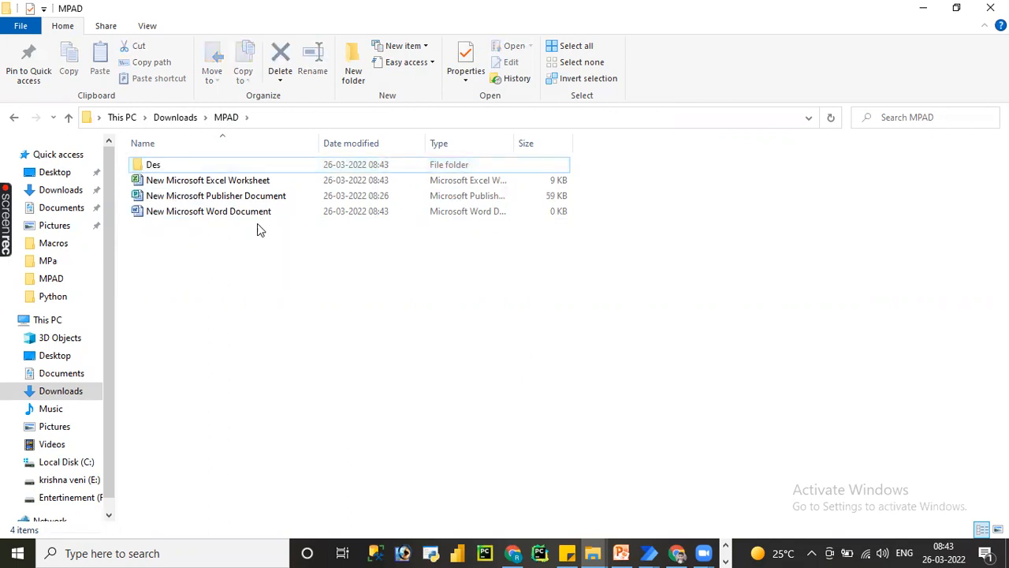
# Look inside the Des folder, go back to MPAD and return to the Copy file(s) dialog in Power Automate.
pyautogui.doubleClick(156, 164)
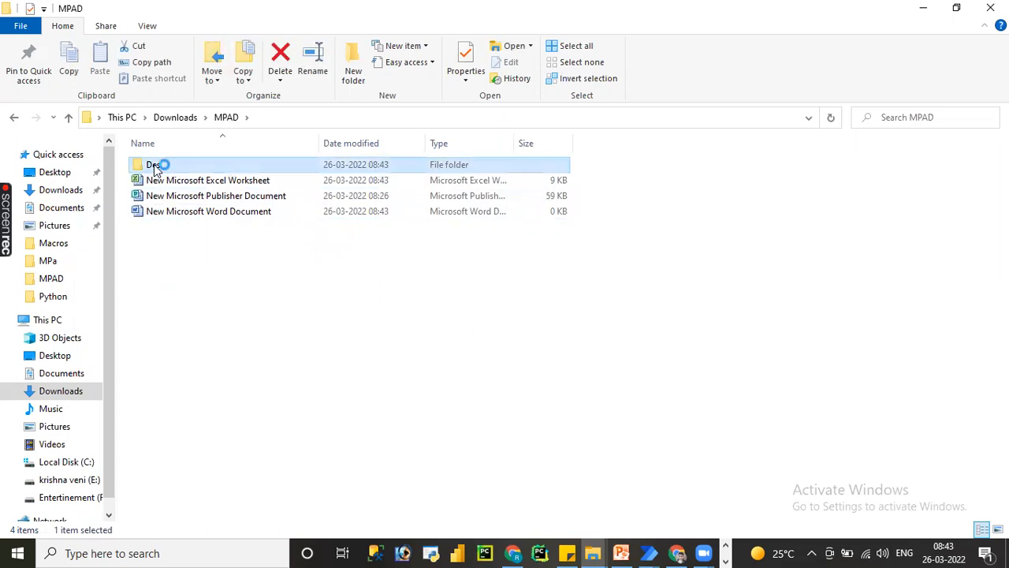
pyautogui.click(235, 120)
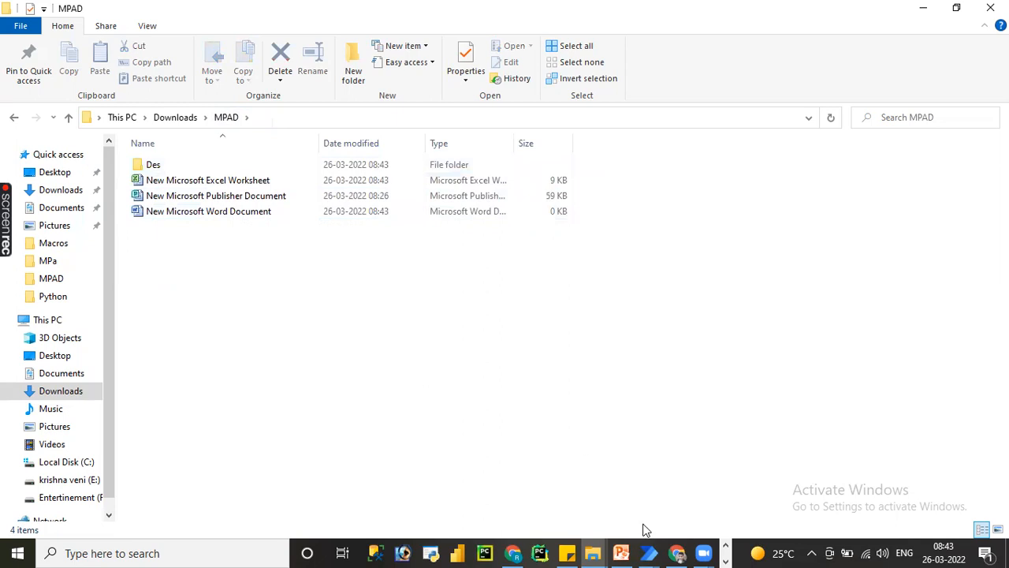
pyautogui.click(649, 552)
pyautogui.click(688, 504)
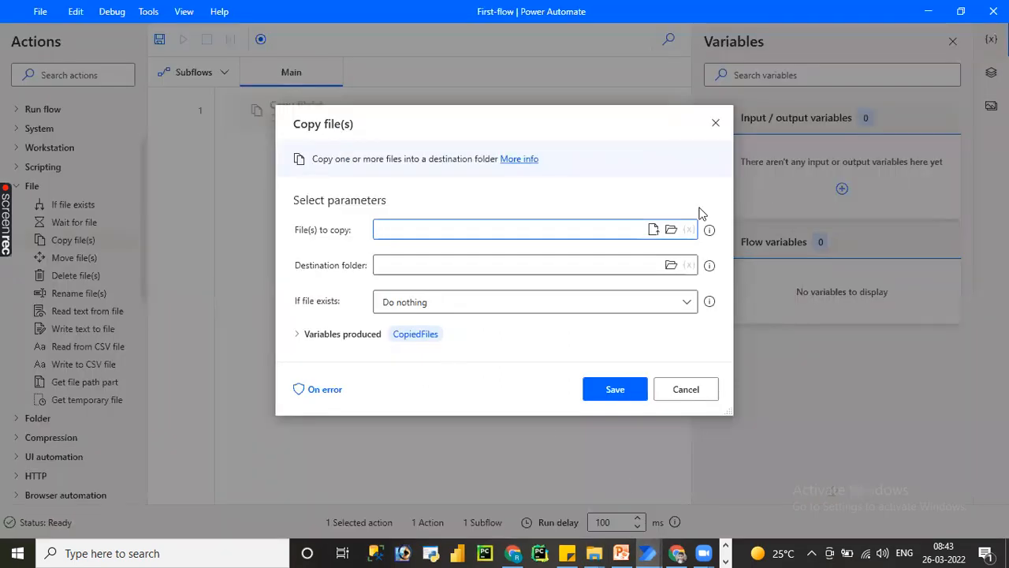
# Set the files to copy to the MPAD folder in Downloads.
pyautogui.click(671, 230)
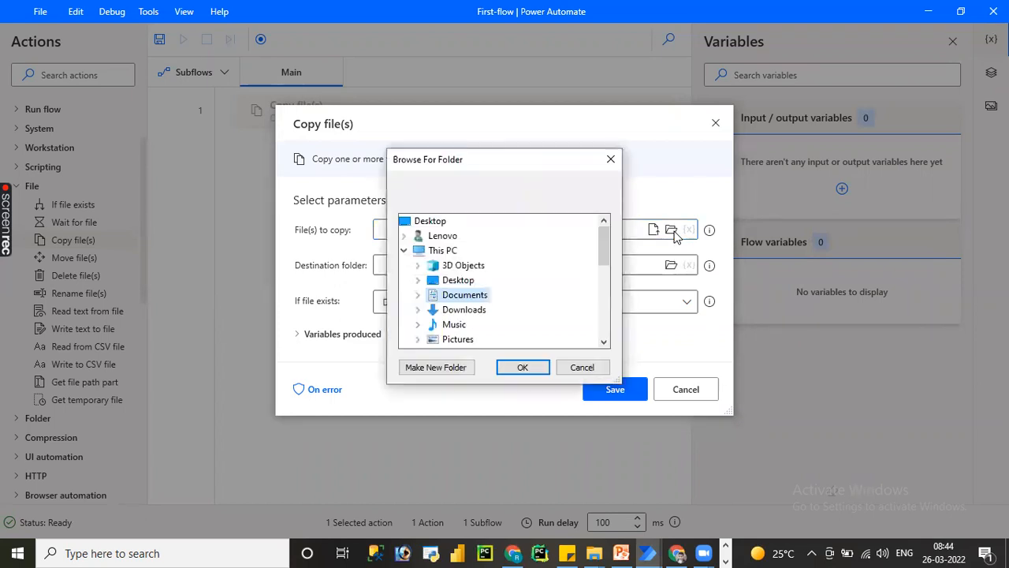
pyautogui.doubleClick(472, 308)
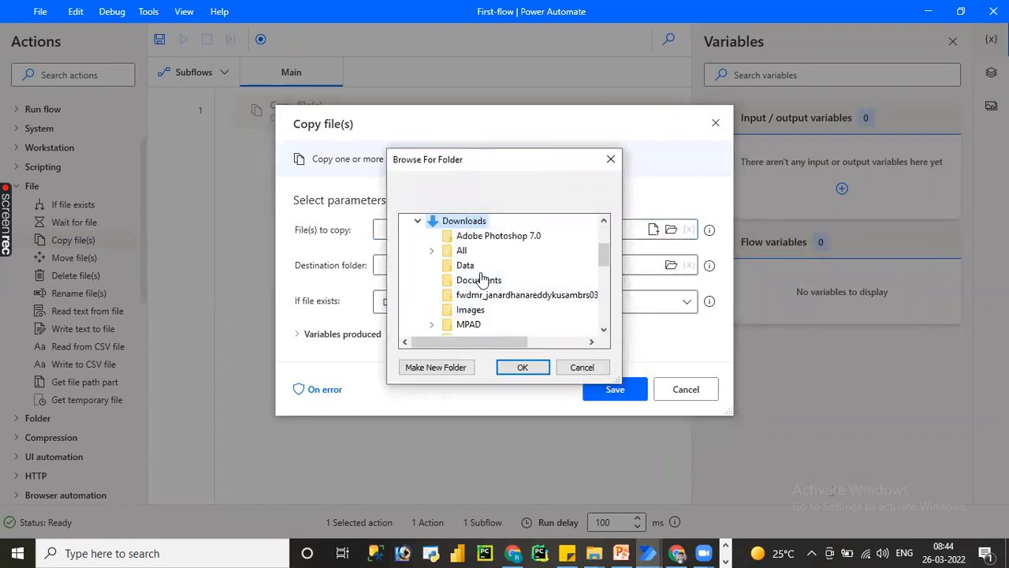
pyautogui.doubleClick(467, 325)
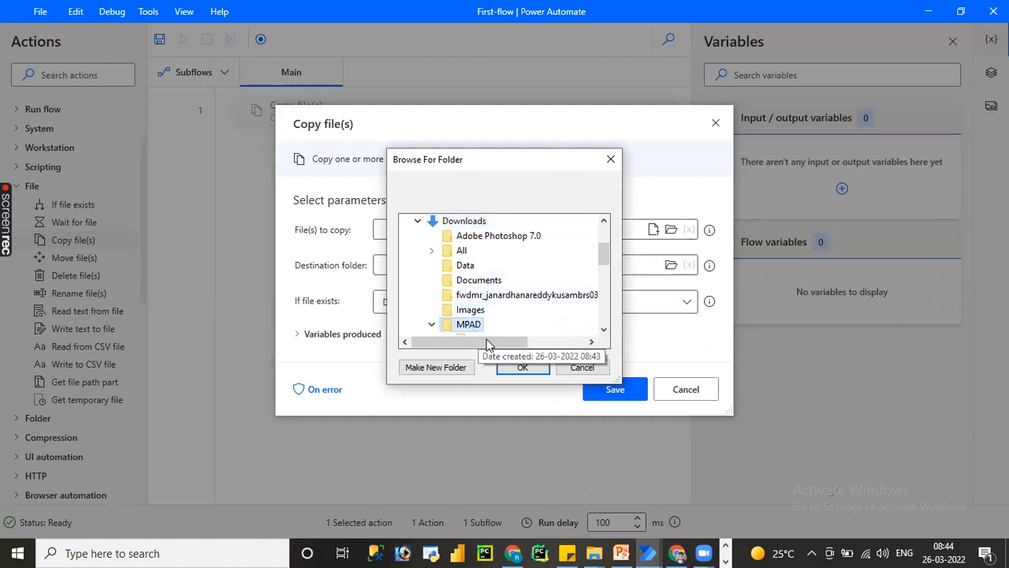
pyautogui.click(521, 367)
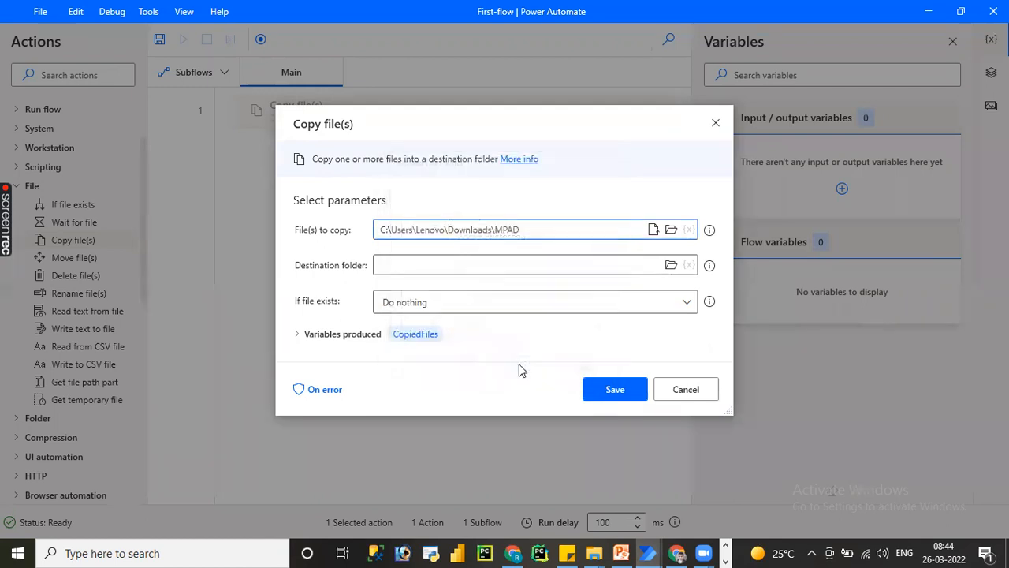
# Set the file to copy to New Microsoft Excel Worksheet.xlsx from the MPAD folder in Downloads.
pyautogui.click(652, 228)
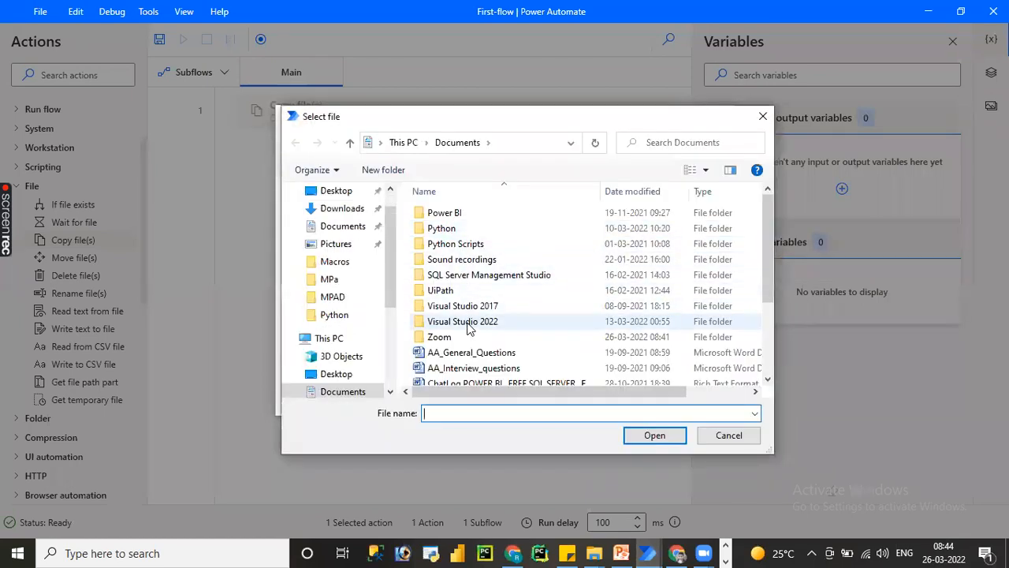
pyautogui.click(342, 212)
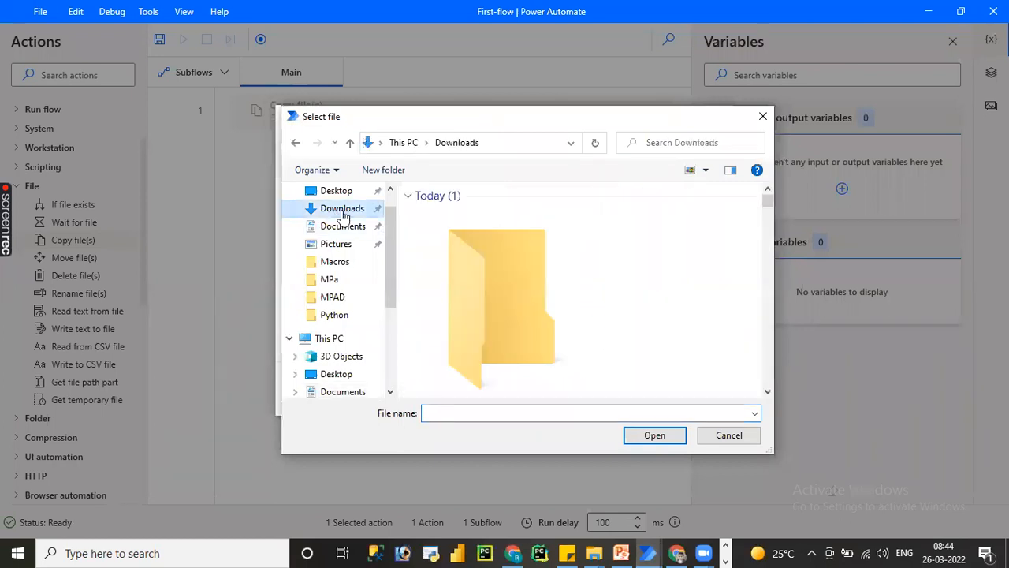
pyautogui.doubleClick(474, 287)
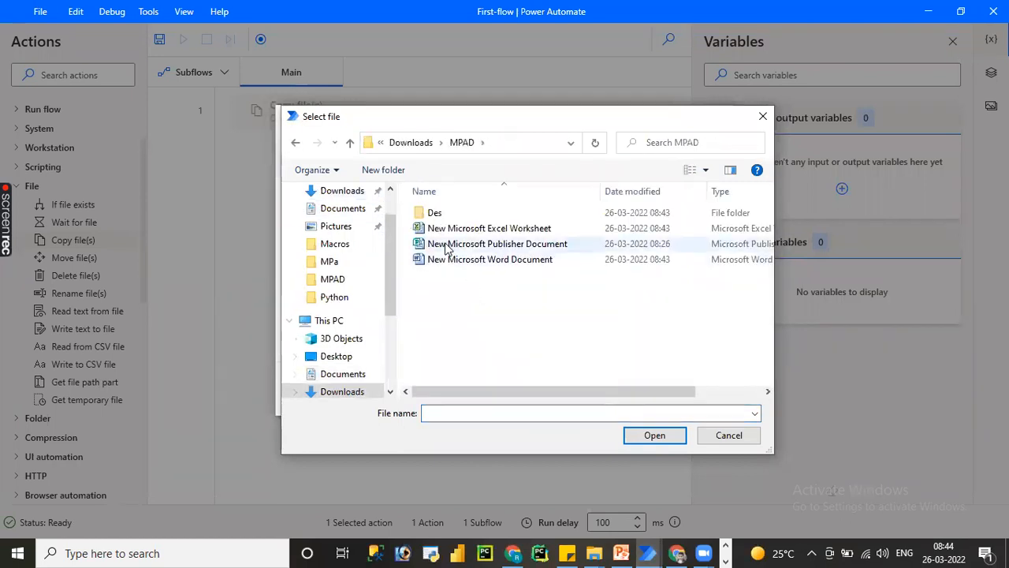
pyautogui.click(490, 230)
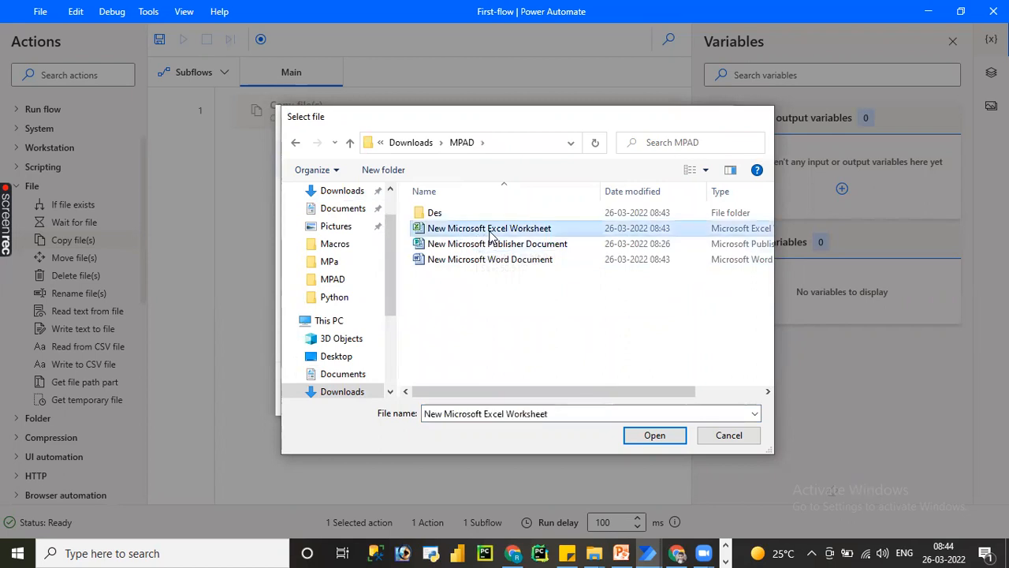
pyautogui.doubleClick(489, 234)
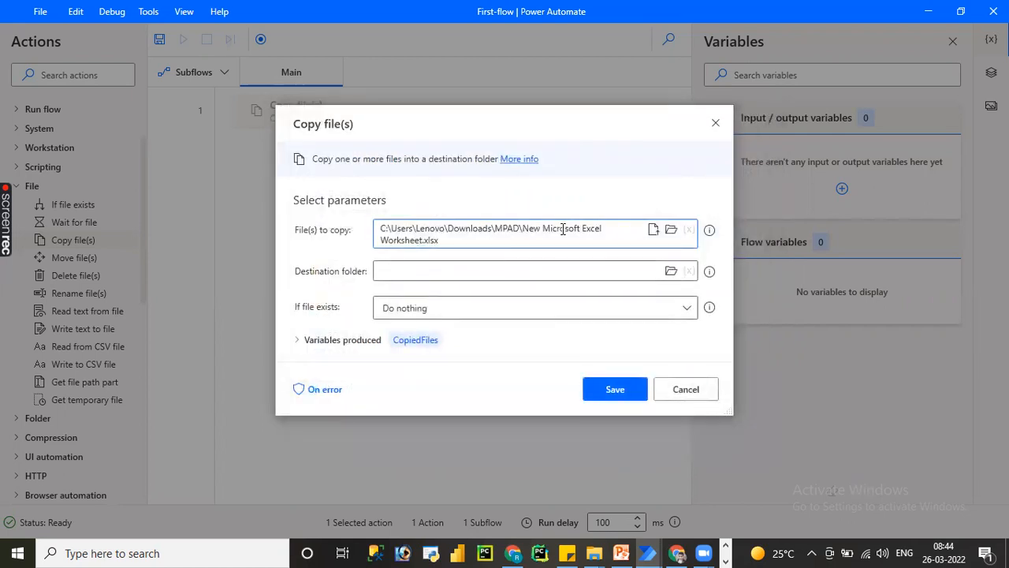
# Set the destination folder to the Des folder inside Downloads\MPAD.
pyautogui.click(670, 270)
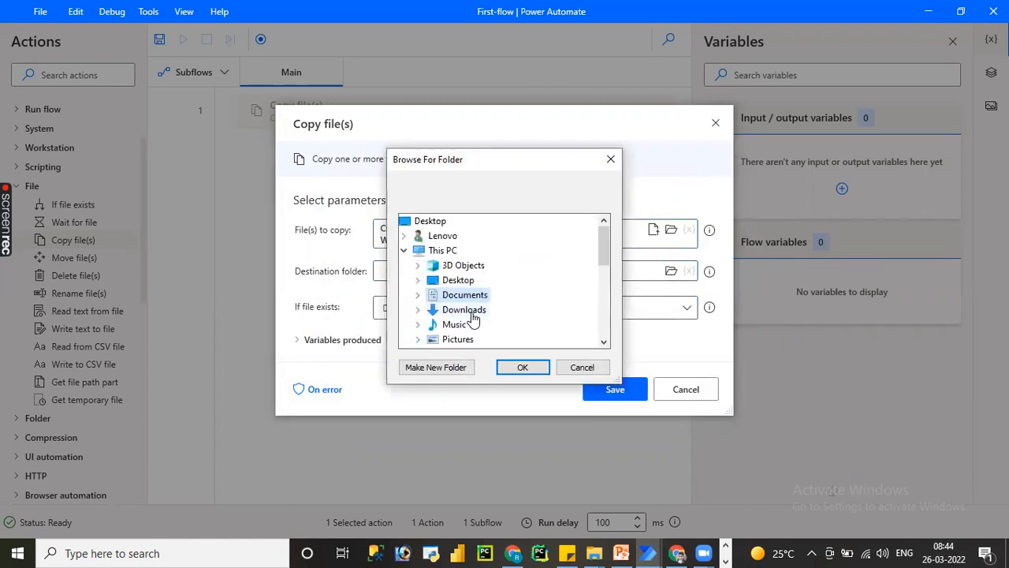
pyautogui.doubleClick(471, 312)
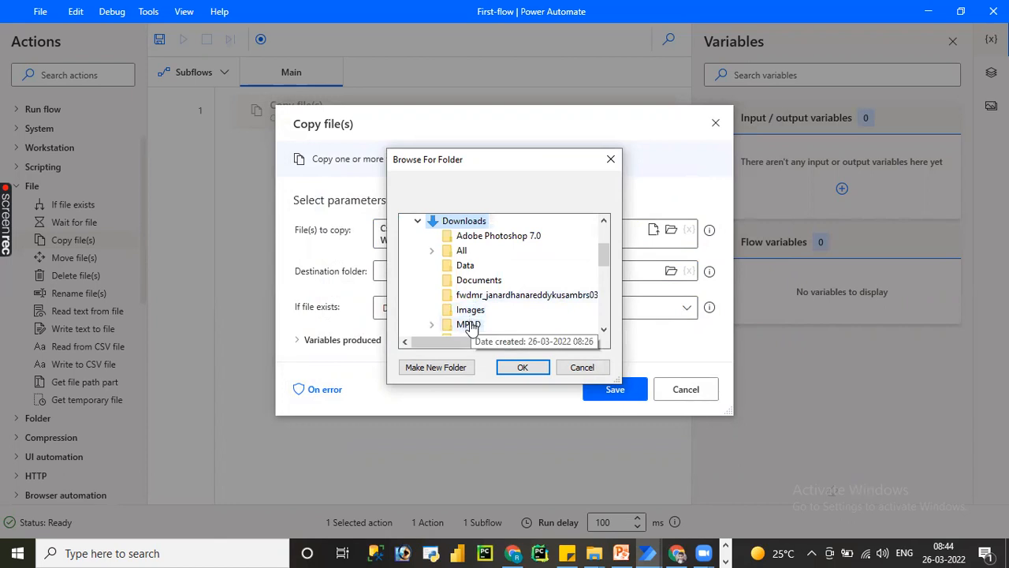
pyautogui.doubleClick(471, 325)
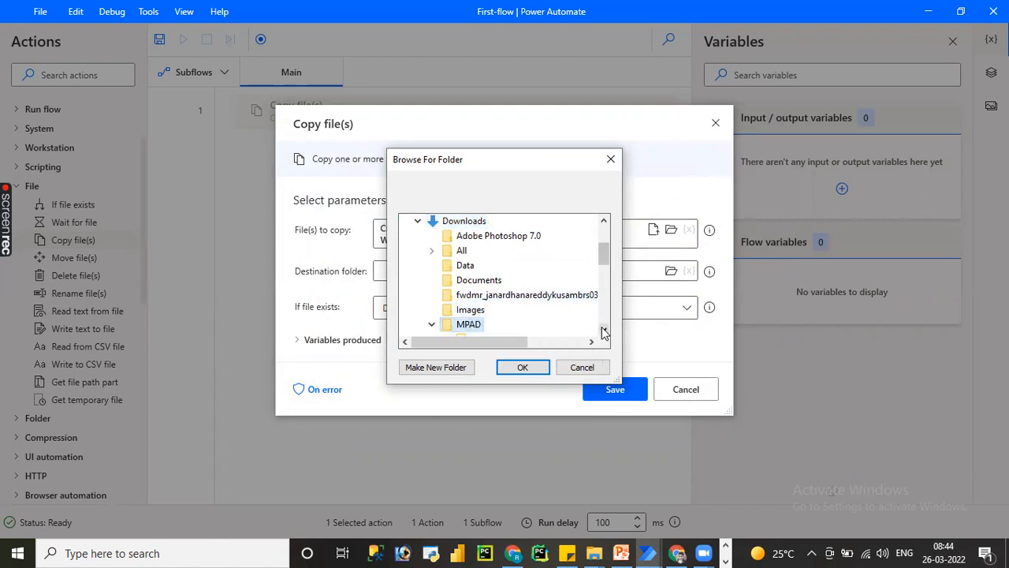
pyautogui.click(604, 332)
pyautogui.click(481, 325)
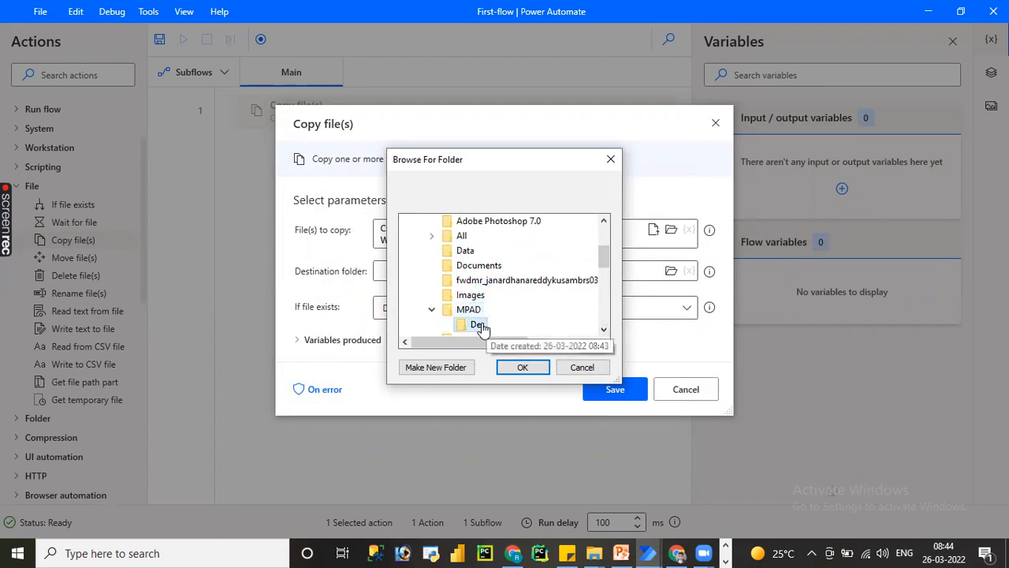
pyautogui.click(522, 367)
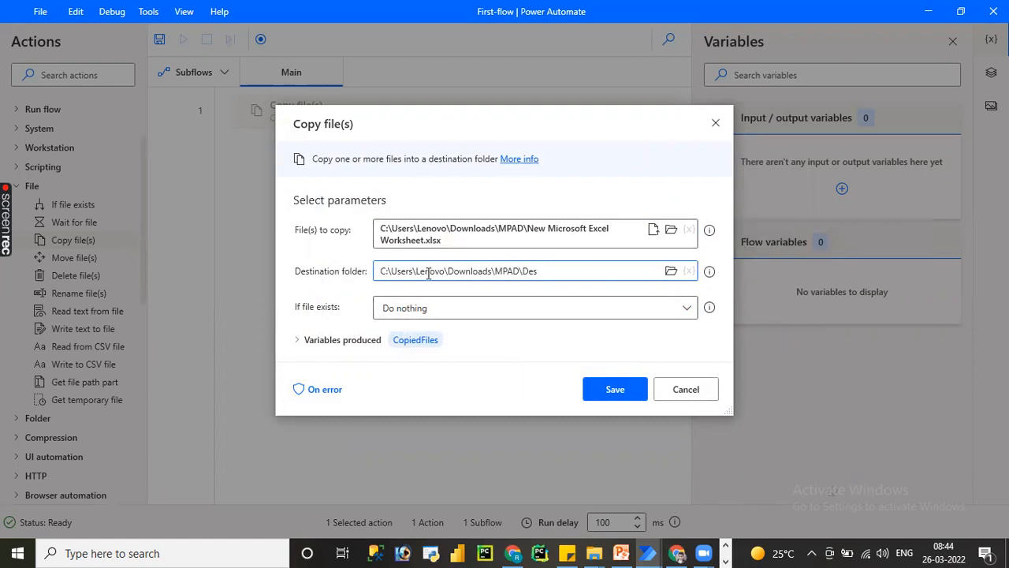
# Set the action to overwrite if the file exists, and save the Copy file(s) action.
pyautogui.click(453, 308)
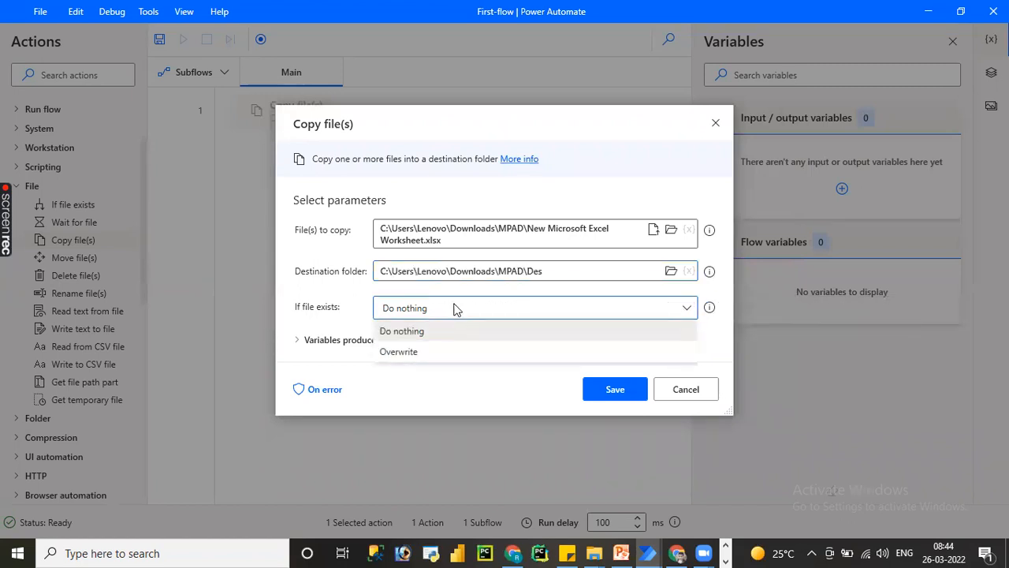
pyautogui.click(439, 355)
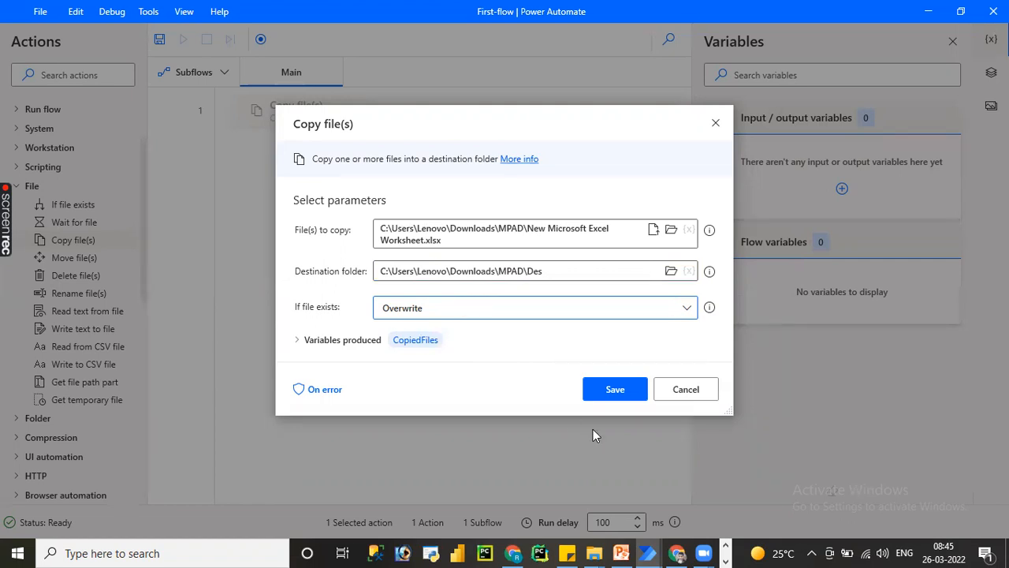
pyautogui.click(618, 390)
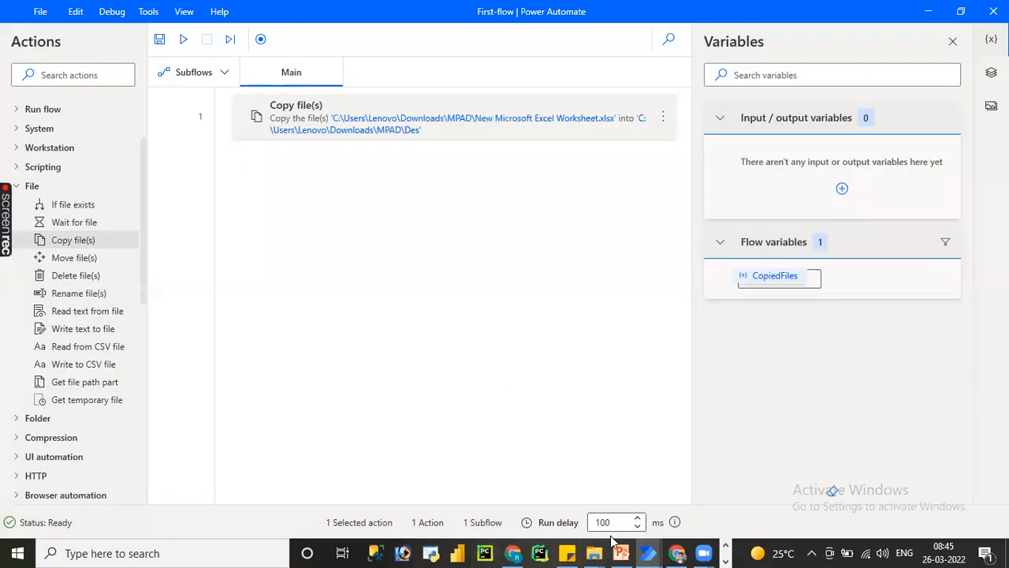
# Check the contents of the Des folder in File Explorer and return to the flow in Power Automate.
pyautogui.moveTo(595, 552)
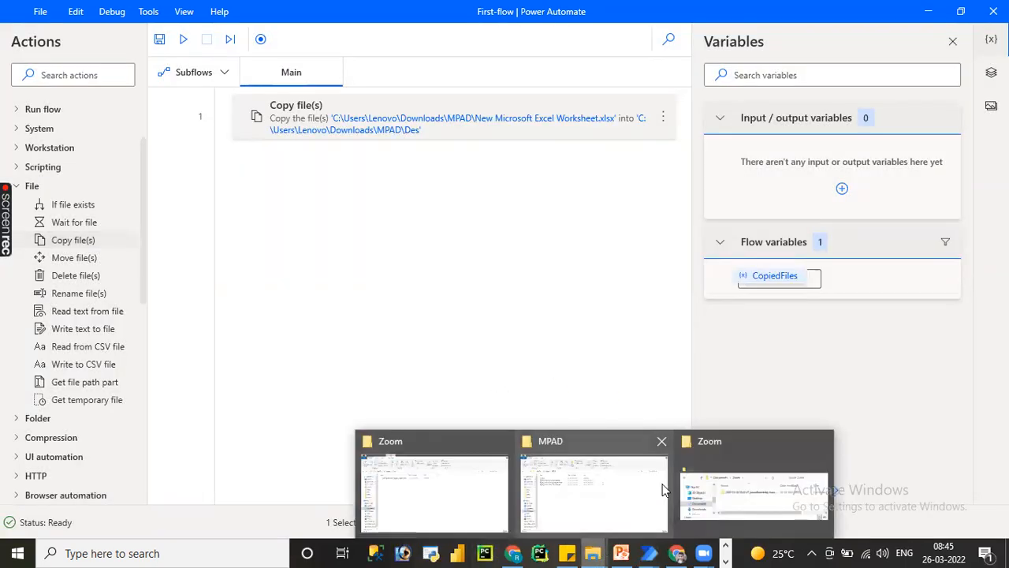
pyautogui.click(623, 493)
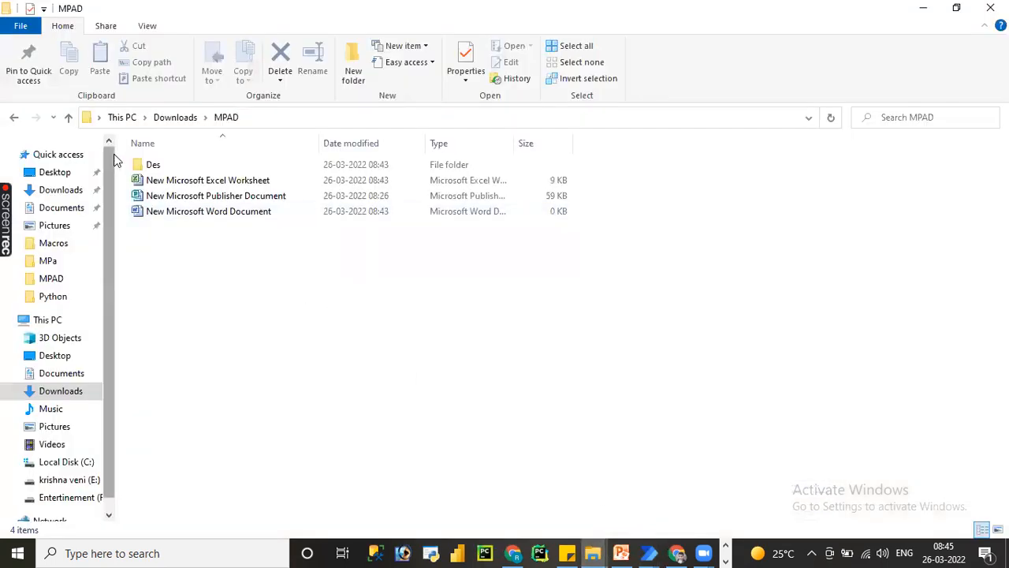
pyautogui.doubleClick(150, 164)
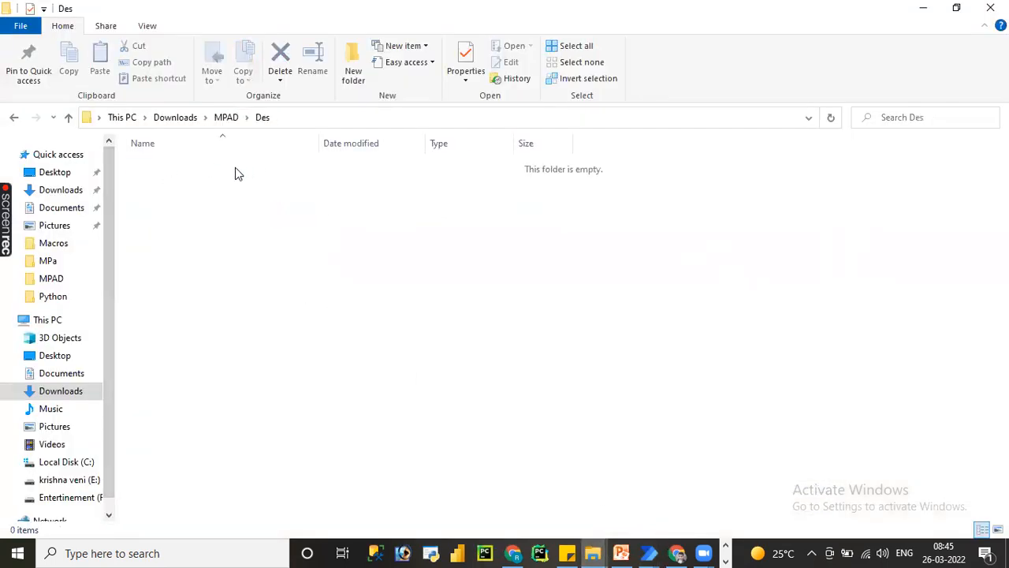
pyautogui.click(918, 9)
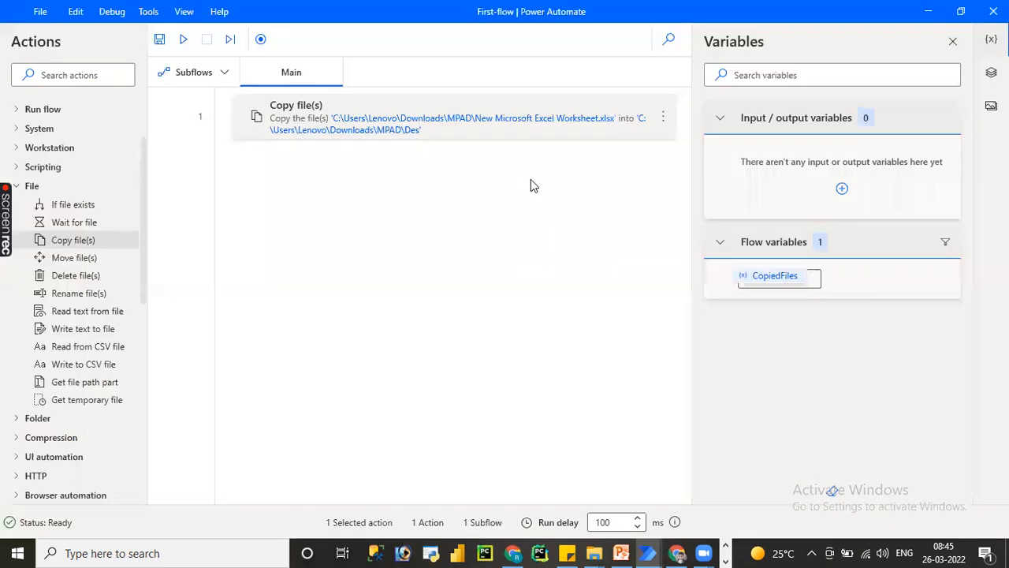
# Save and run the flow, and check the Des folder in File Explorer for the copied worksheet.
pyautogui.click(161, 41)
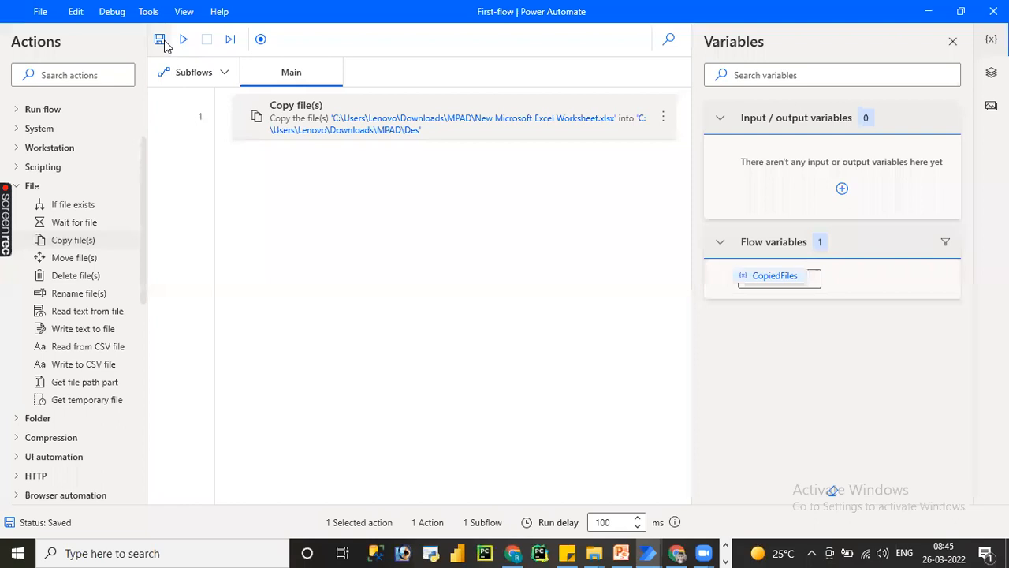
pyautogui.click(183, 39)
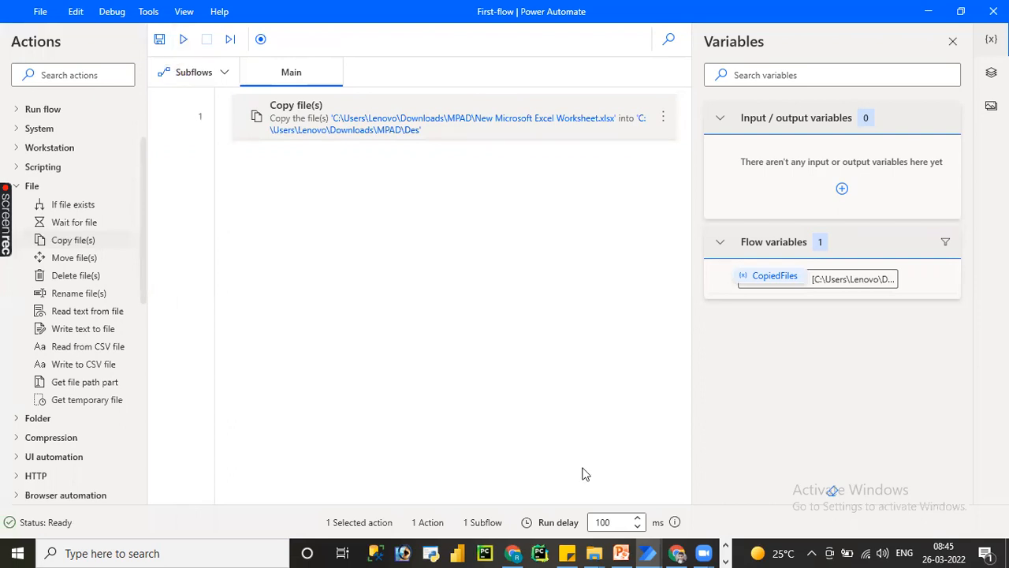
pyautogui.moveTo(607, 543)
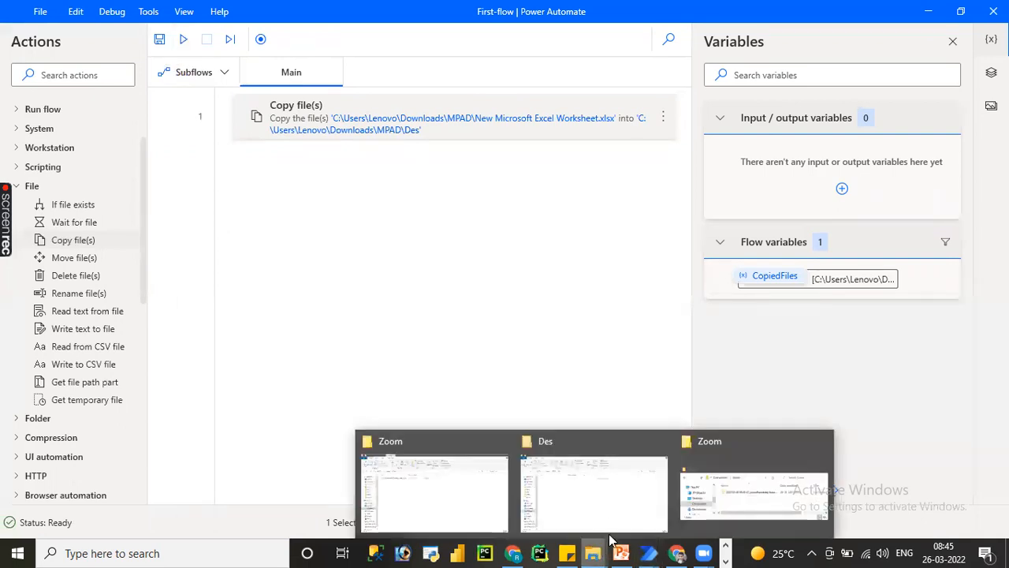
pyautogui.click(604, 520)
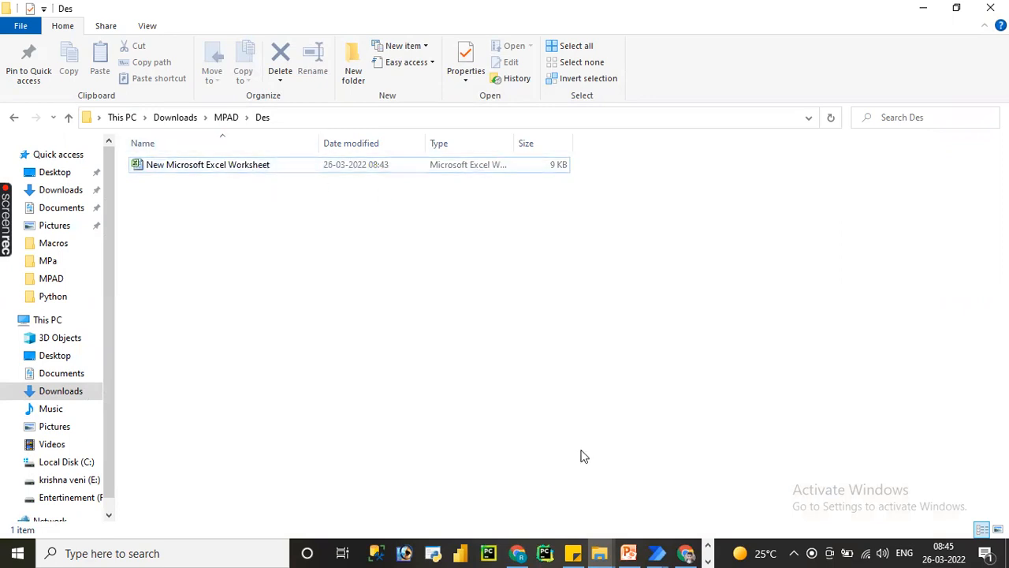
pyautogui.moveTo(657, 552)
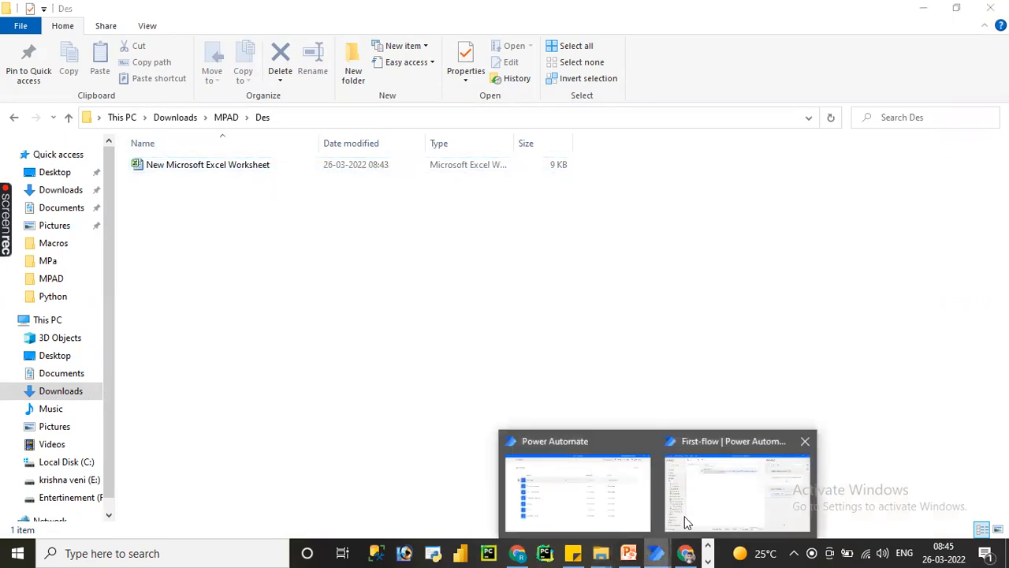
pyautogui.click(695, 510)
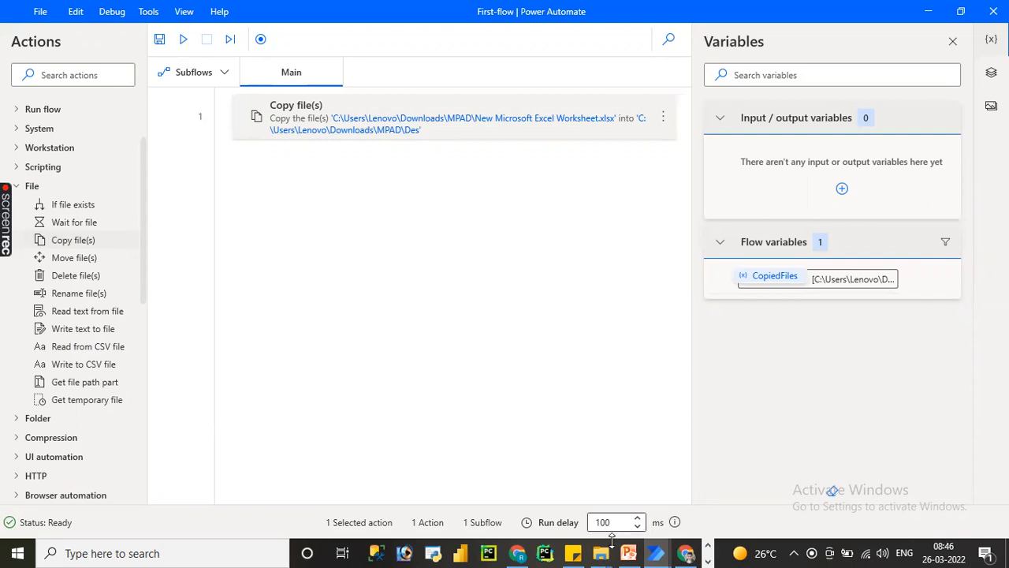
# Note the topics "if file exit" and "whild card" on separate lines in Notepad, and return to the flow in Power Automate.
pyautogui.click(708, 560)
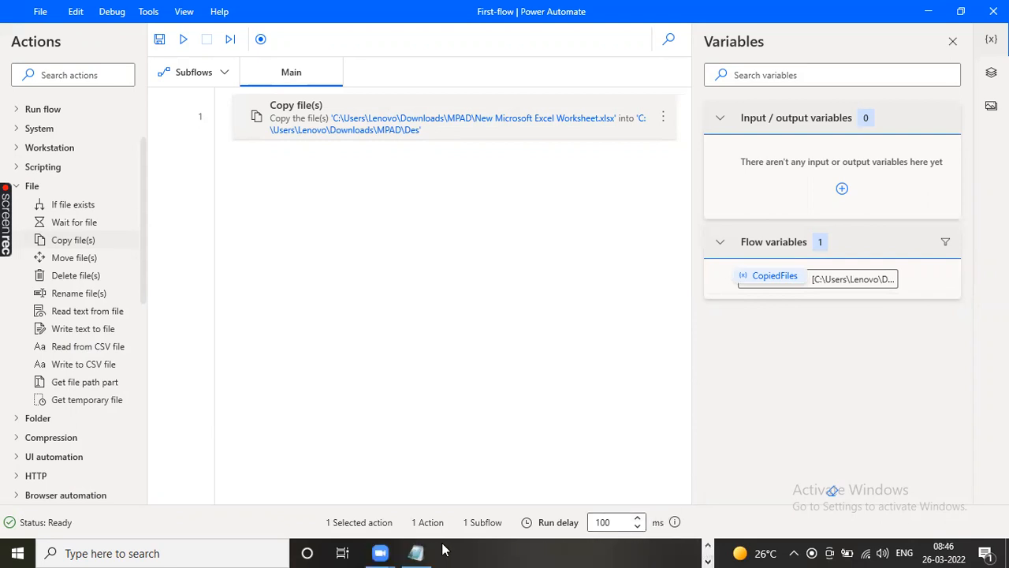
pyautogui.click(415, 552)
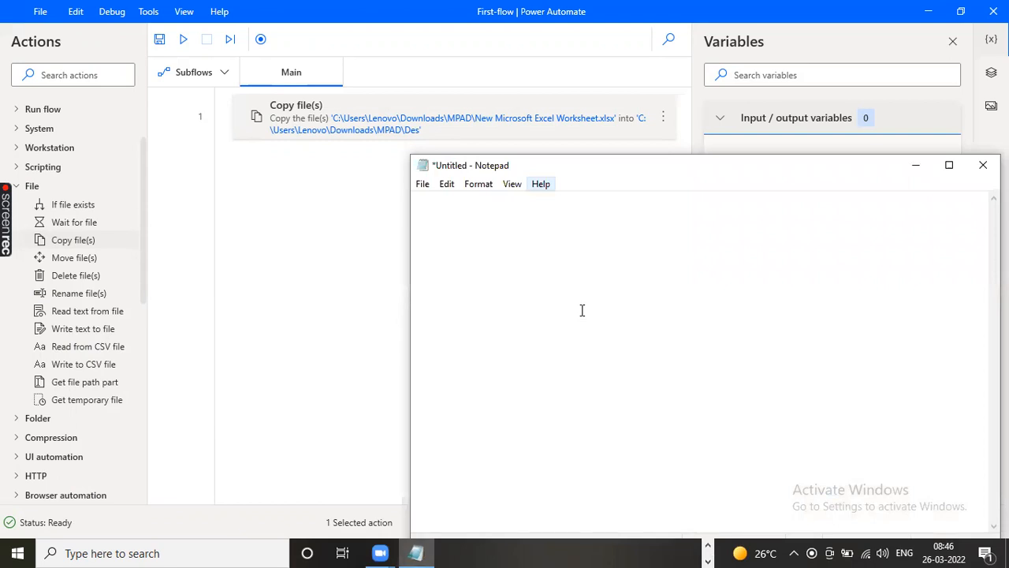
pyautogui.write('if ')
pyautogui.write('file')
pyautogui.write(' exit')
pyautogui.write('h')
pyautogui.write('ild ard')
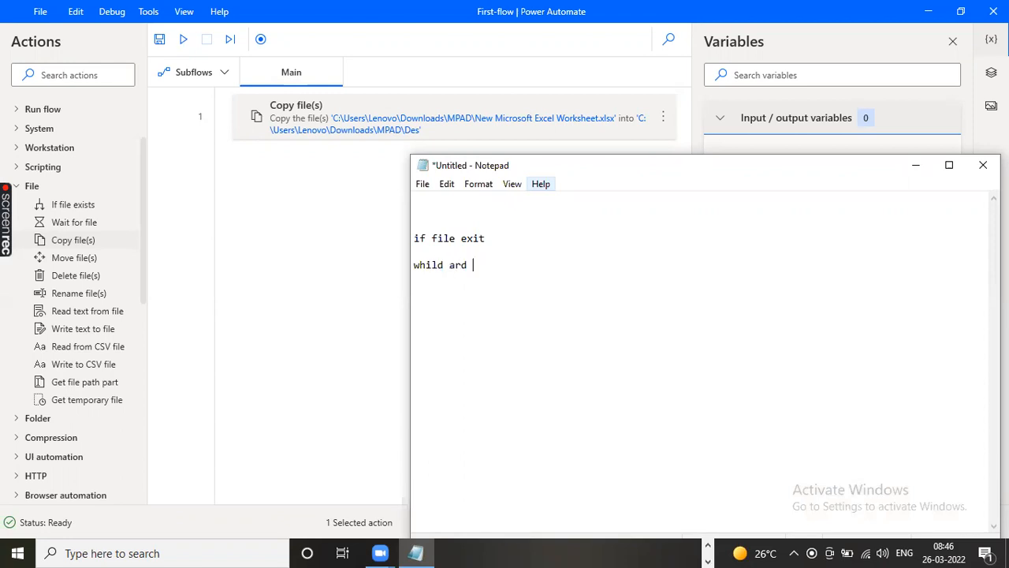
pyautogui.press('Left')
pyautogui.press('Left')
pyautogui.write('c')
pyautogui.click(853, 52)
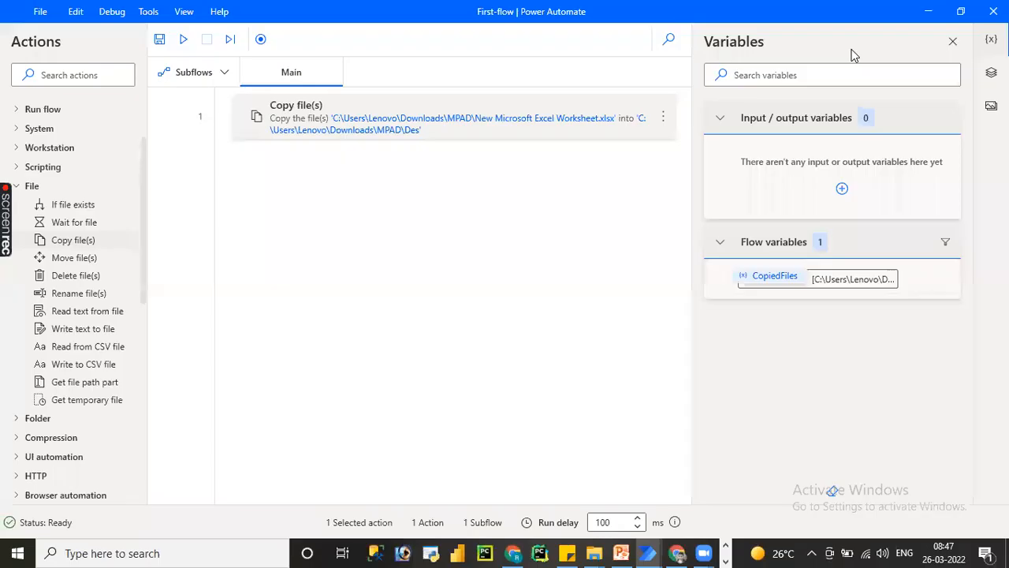
# Check the Des folder, copy the source file path from the Copy file(s) action, and close the action without changes.
pyautogui.doubleClick(492, 116)
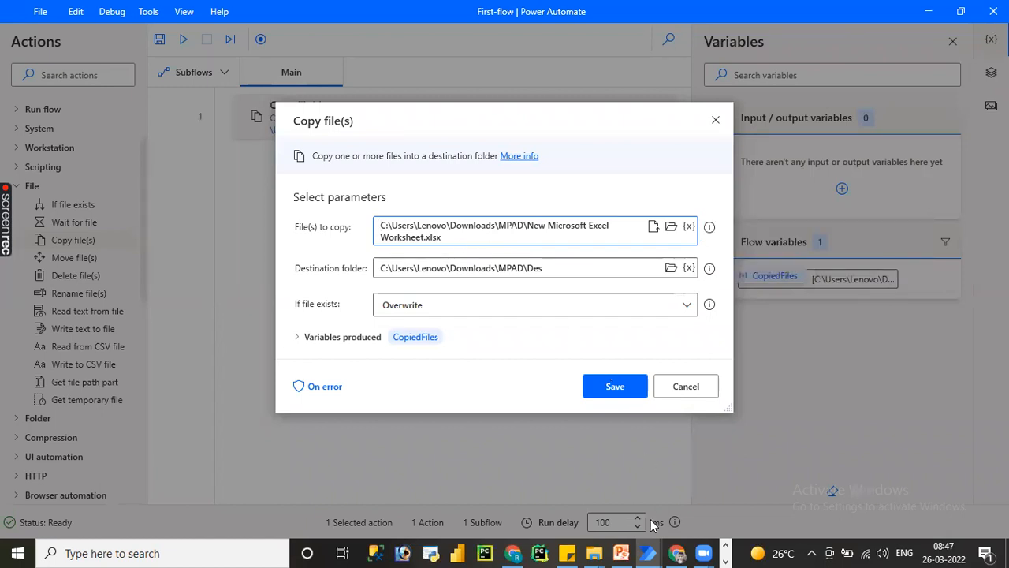
pyautogui.moveTo(595, 552)
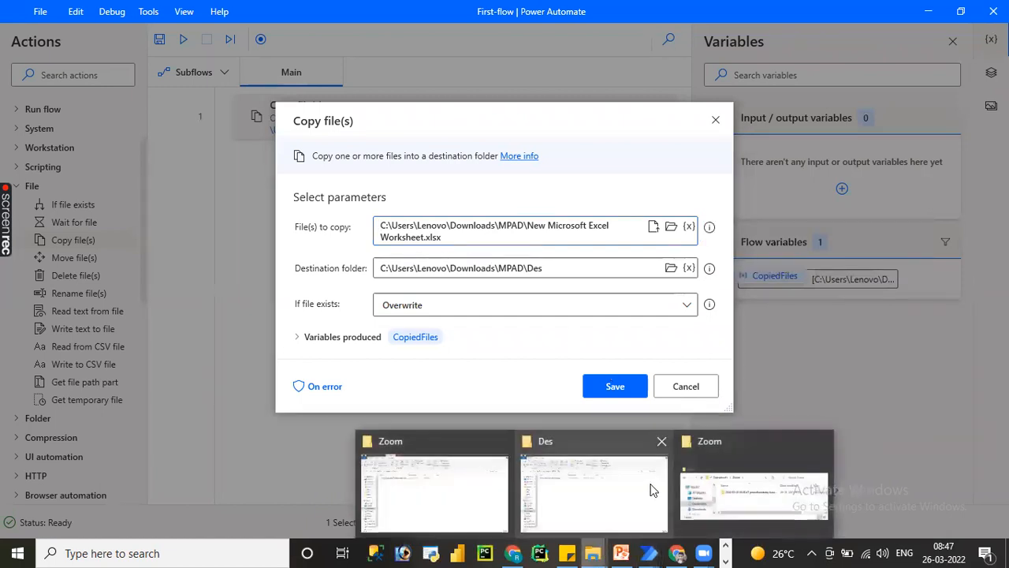
pyautogui.click(593, 510)
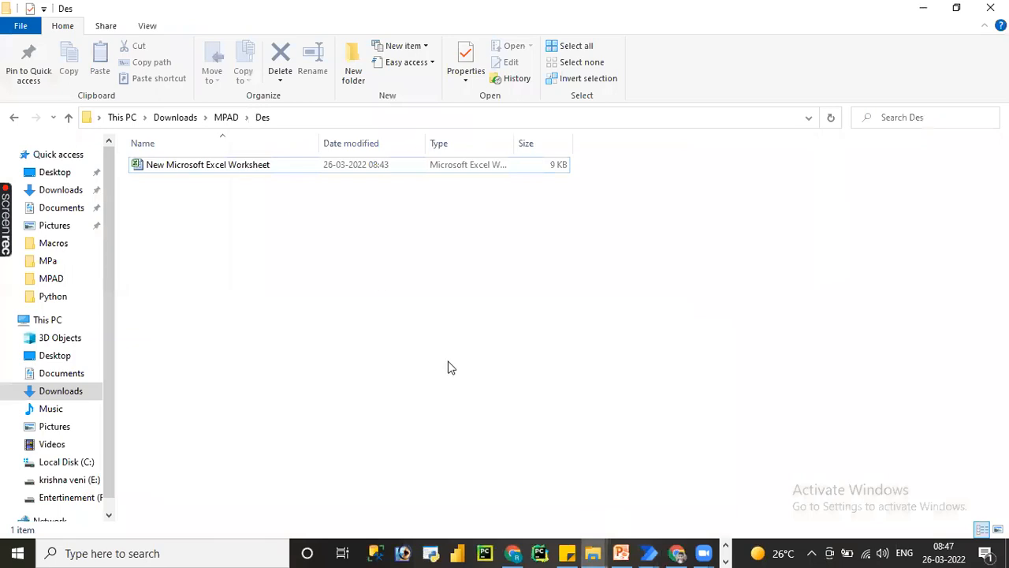
pyautogui.click(646, 552)
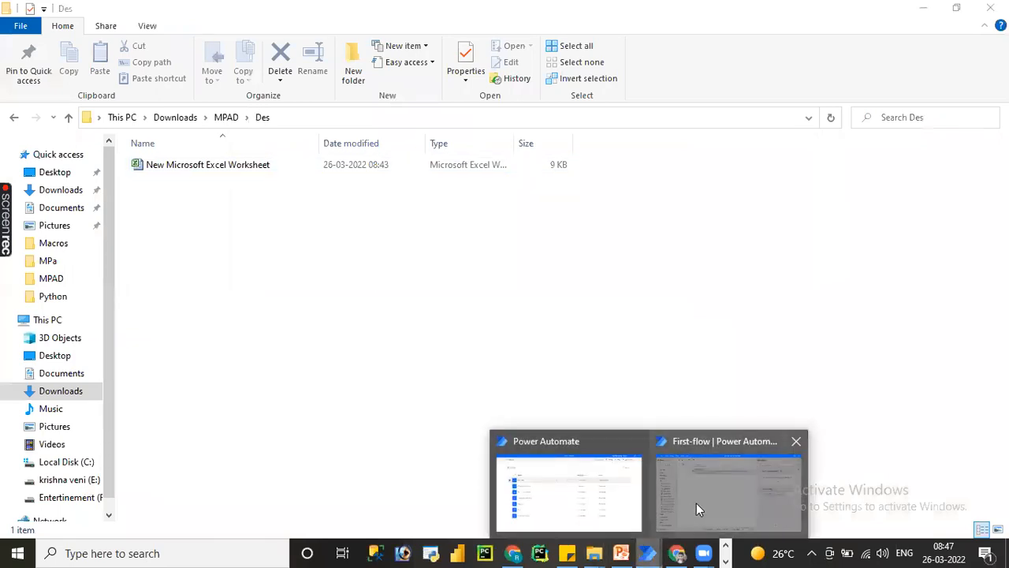
pyautogui.click(696, 503)
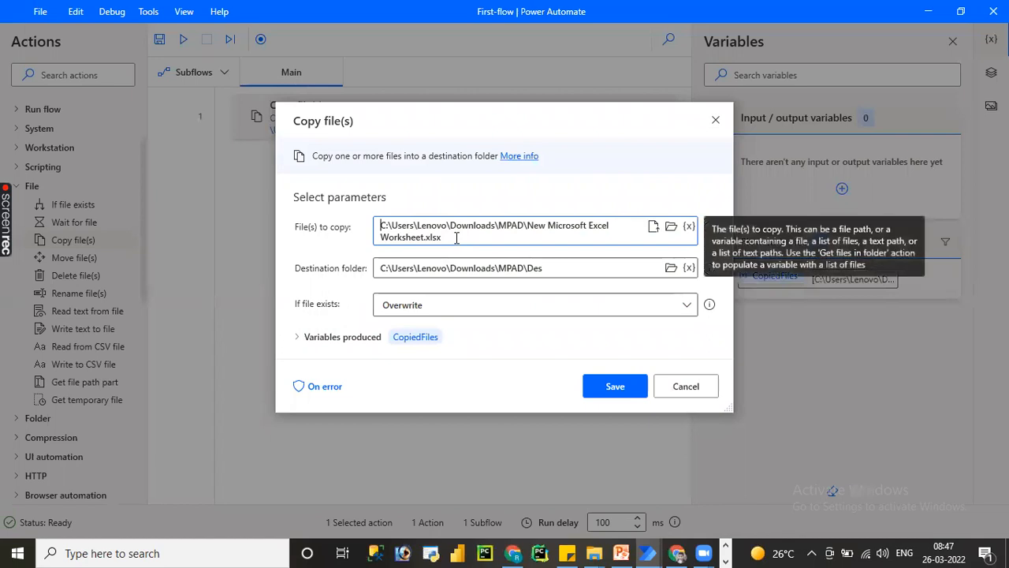
pyautogui.moveTo(457, 239); pyautogui.dragTo(375, 224)
pyautogui.hotkey('ctrl', 'c')
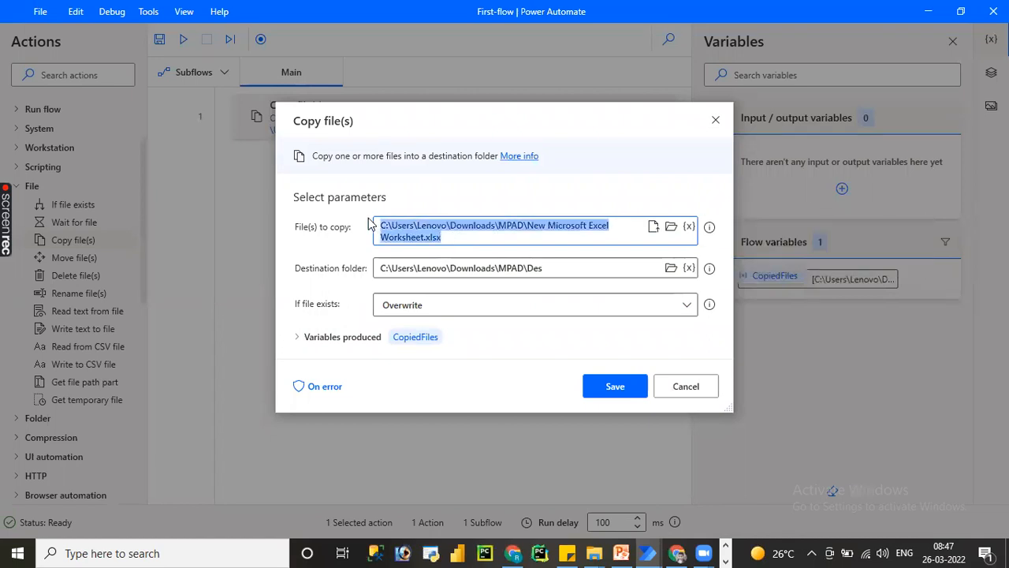
pyautogui.click(691, 392)
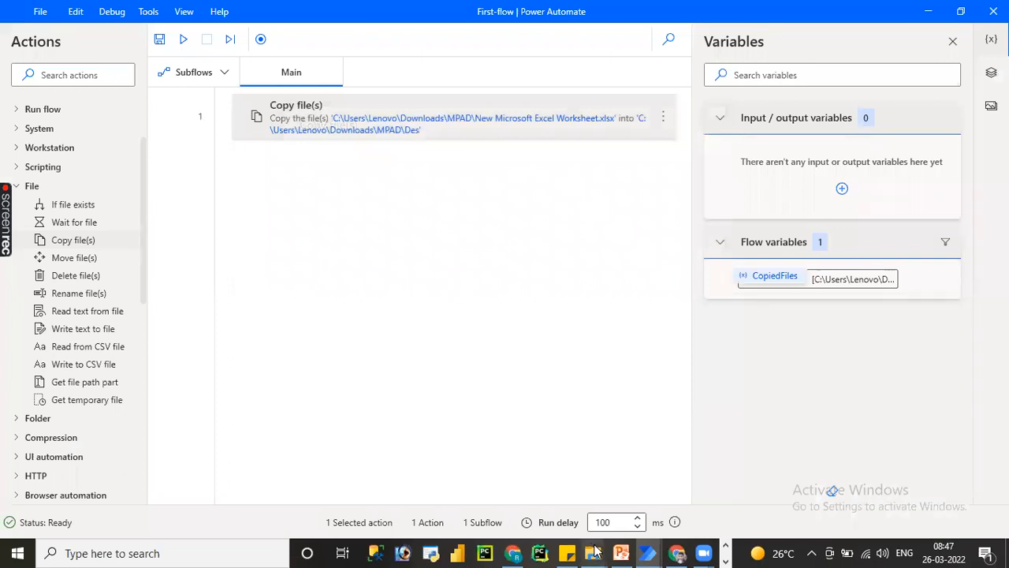
# Delete New Microsoft Excel Worksheet from the MPAD folder in File Explorer.
pyautogui.moveTo(594, 550)
pyautogui.click(629, 502)
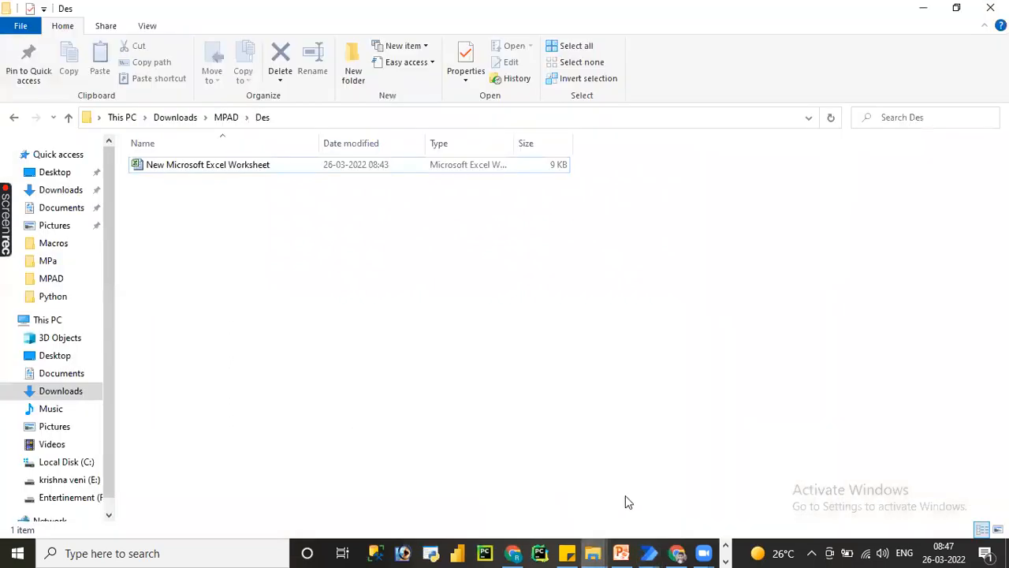
pyautogui.click(223, 119)
pyautogui.click(203, 181)
pyautogui.press('Delete')
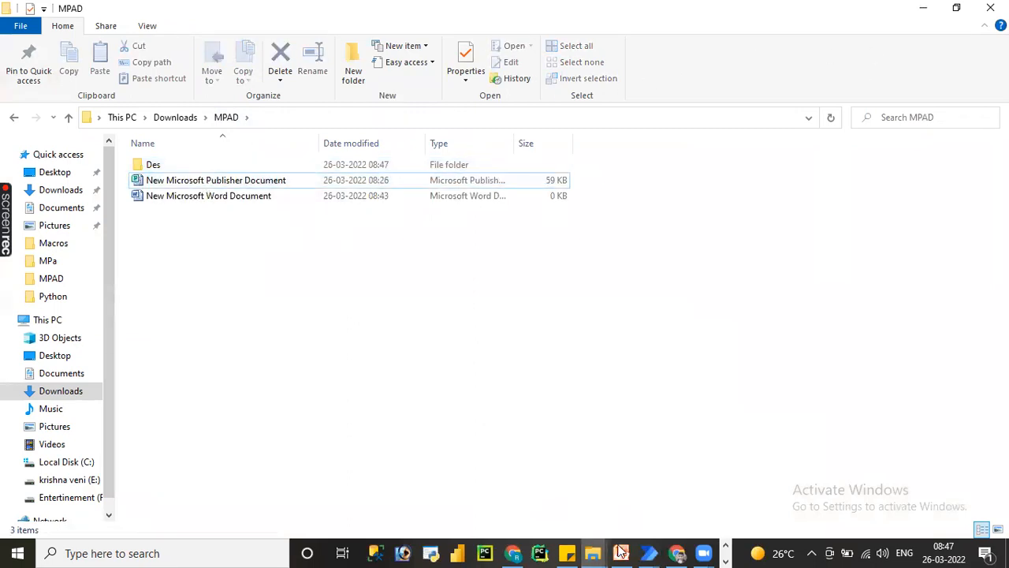
# Return to the flow in Power Automate, save and run it, and close the error list.
pyautogui.moveTo(647, 552)
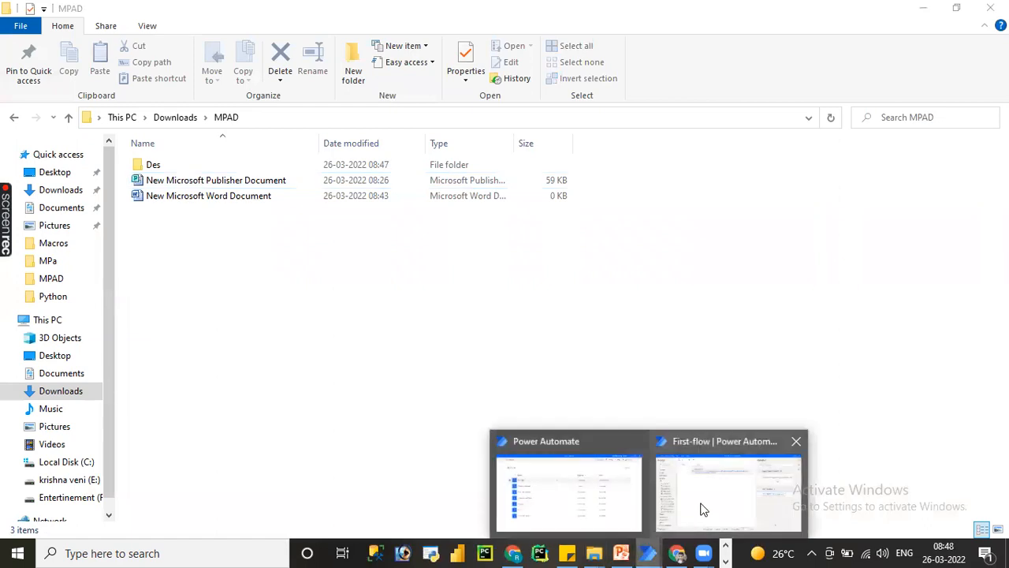
pyautogui.click(701, 507)
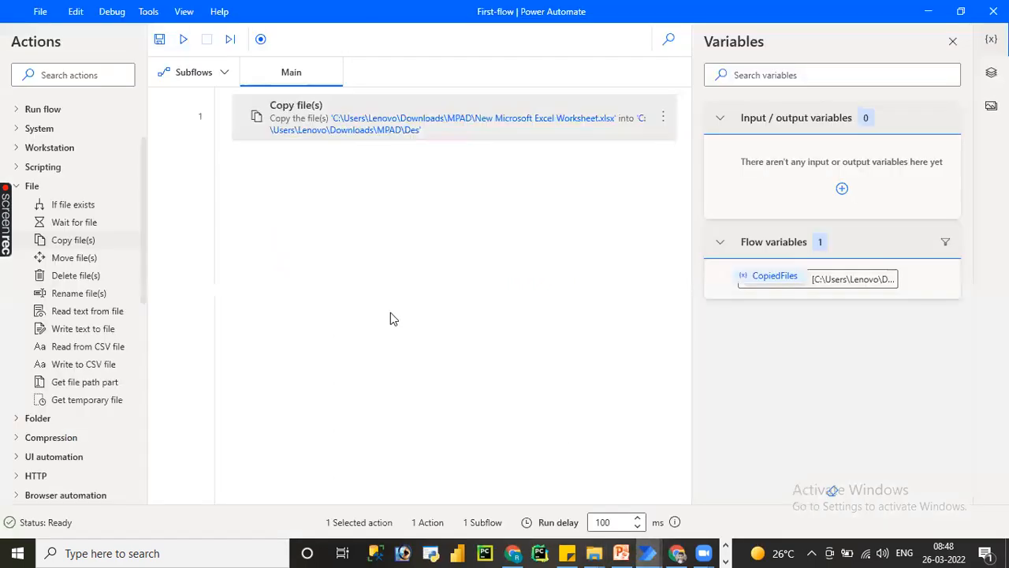
pyautogui.click(160, 39)
pyautogui.click(183, 41)
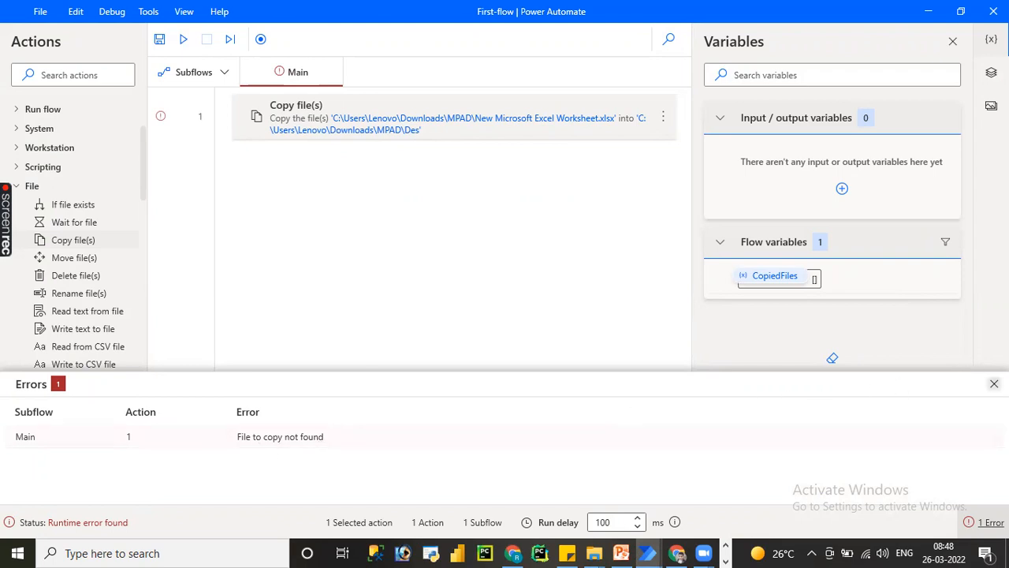
pyautogui.click(994, 383)
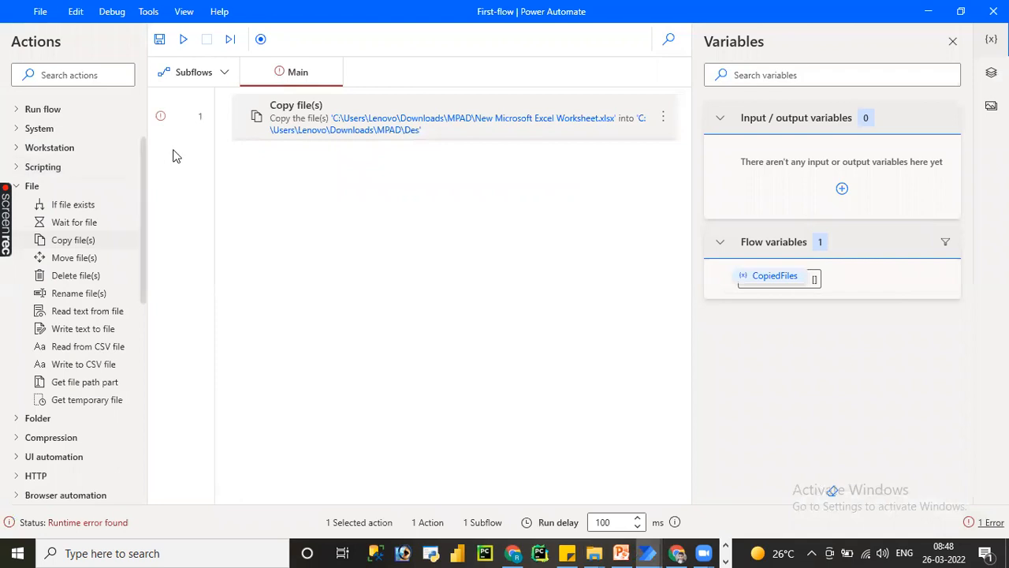
# Wrap the Copy file(s) action in an If file exists condition for C:\Users\Lenovo\Downloads\MPAD\New Microsoft Excel Worksheet.xlsx, and save the flow.
pyautogui.moveTo(61, 207); pyautogui.dragTo(404, 228)
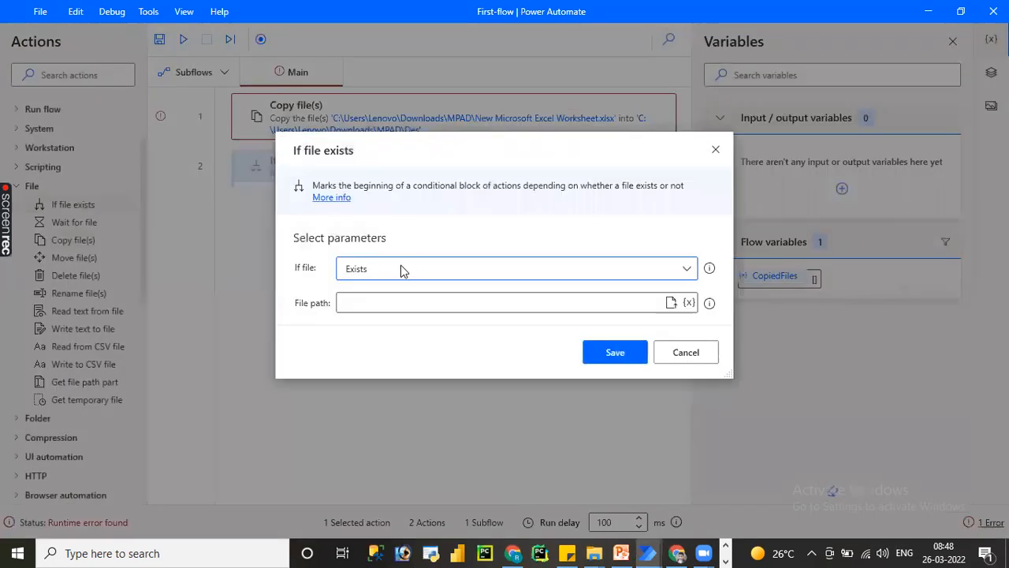
pyautogui.click(386, 296)
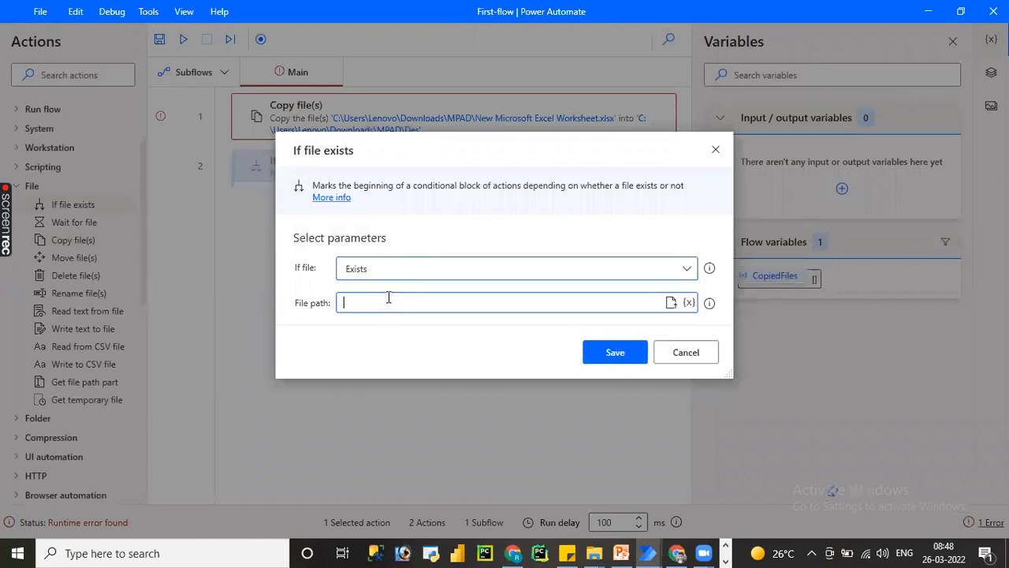
pyautogui.hotkey('ctrl', 'v')
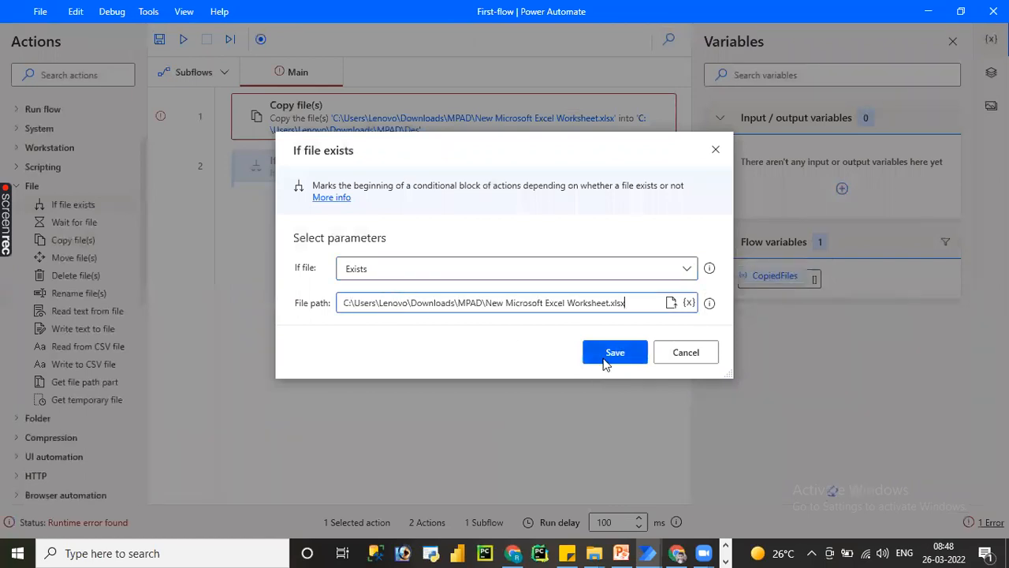
pyautogui.click(613, 352)
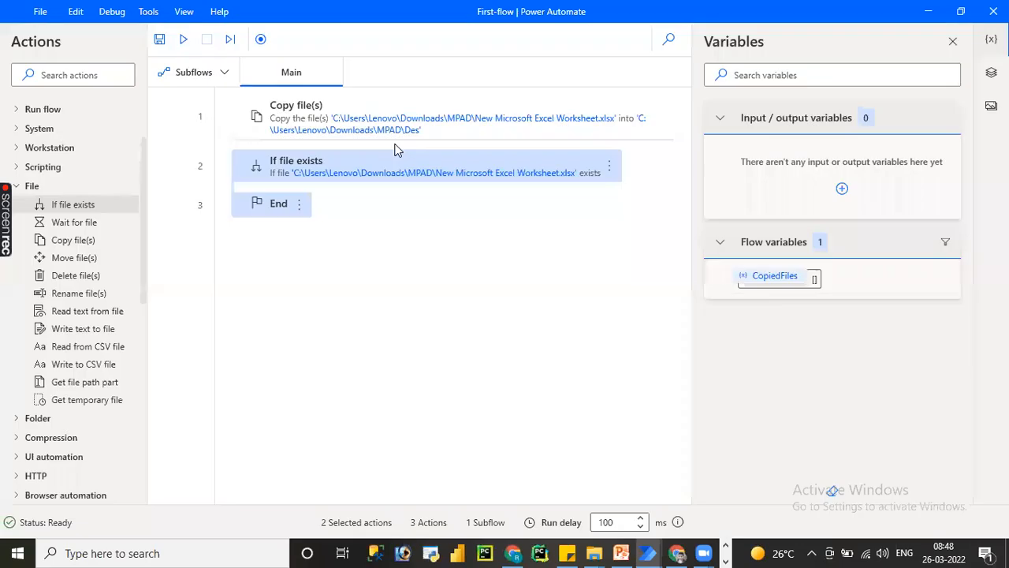
pyautogui.moveTo(349, 130); pyautogui.dragTo(338, 184)
pyautogui.hotkey('ctrl', 's')
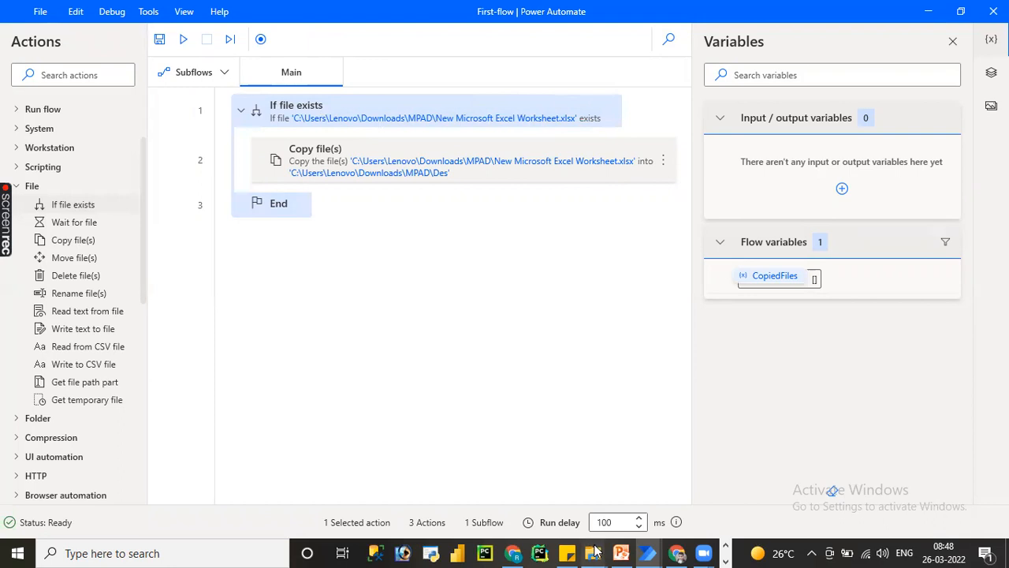
# Review the "whild card" note in Notepad and return to the flow in Power Automate.
pyautogui.moveTo(593, 552)
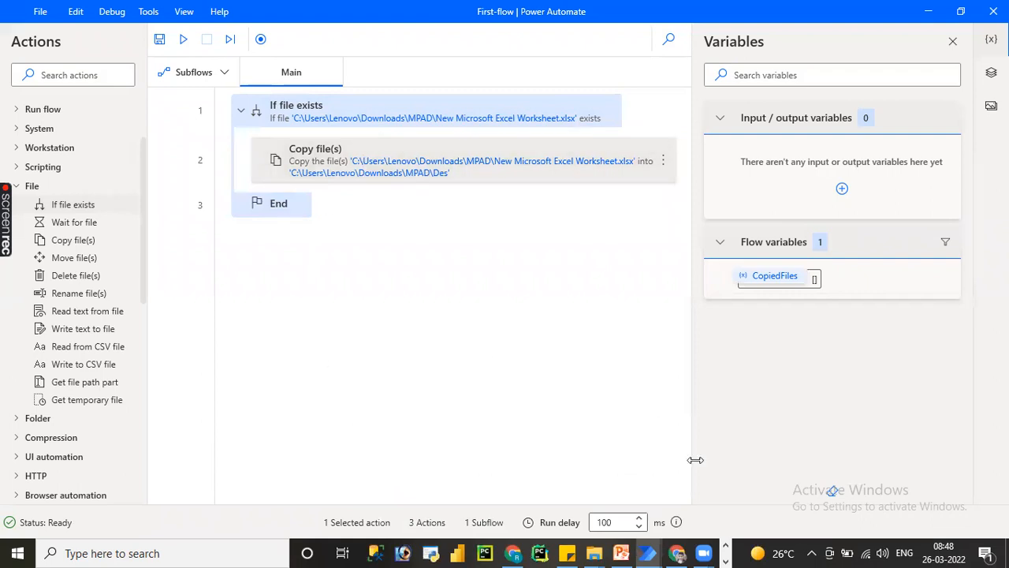
pyautogui.click(724, 547)
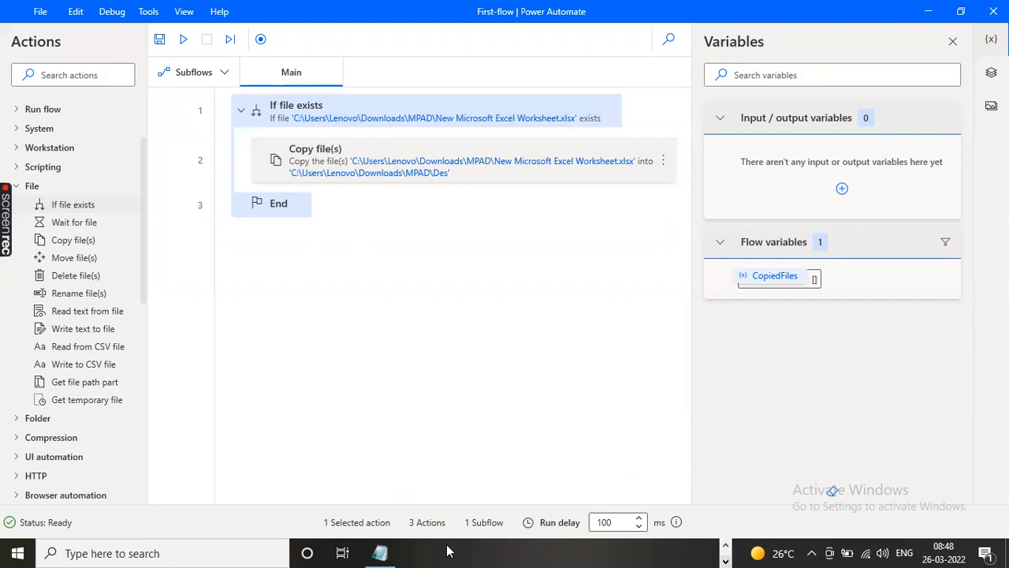
pyautogui.click(377, 552)
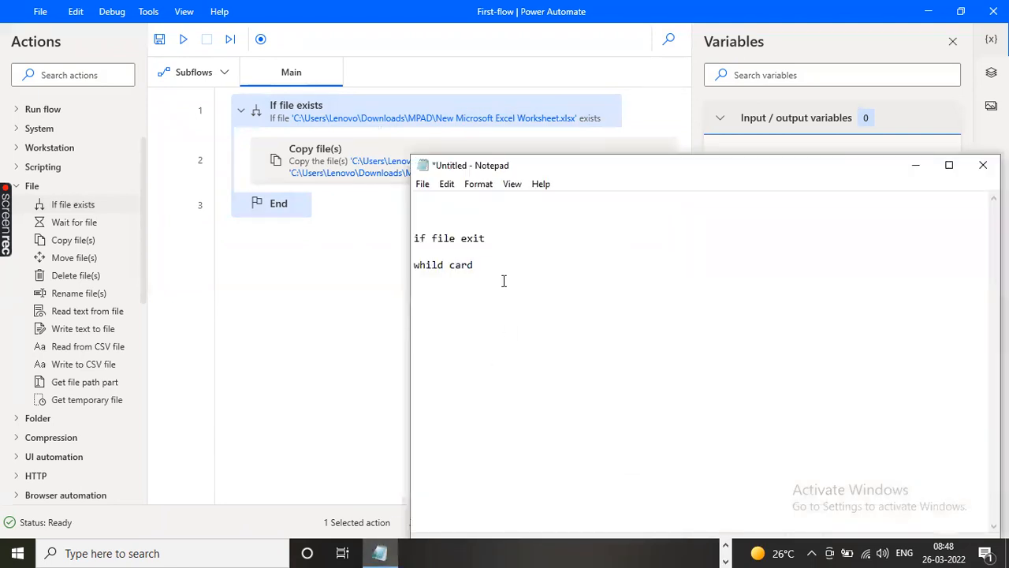
pyautogui.moveTo(491, 267); pyautogui.dragTo(413, 267)
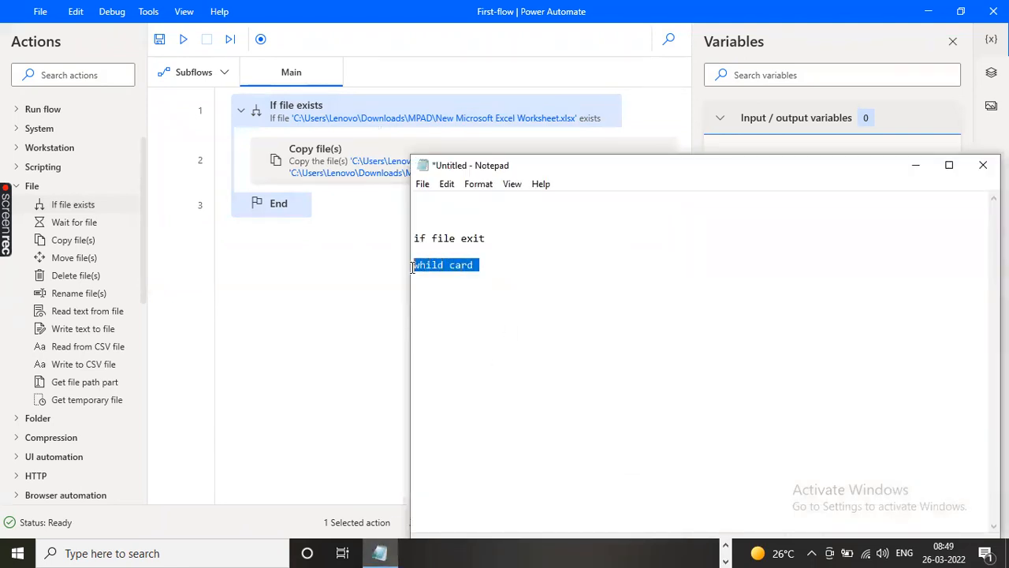
pyautogui.click(271, 354)
# Move the Copy file(s) action out of the If file exists block and delete the block with its End.
pyautogui.moveTo(316, 157); pyautogui.dragTo(282, 212)
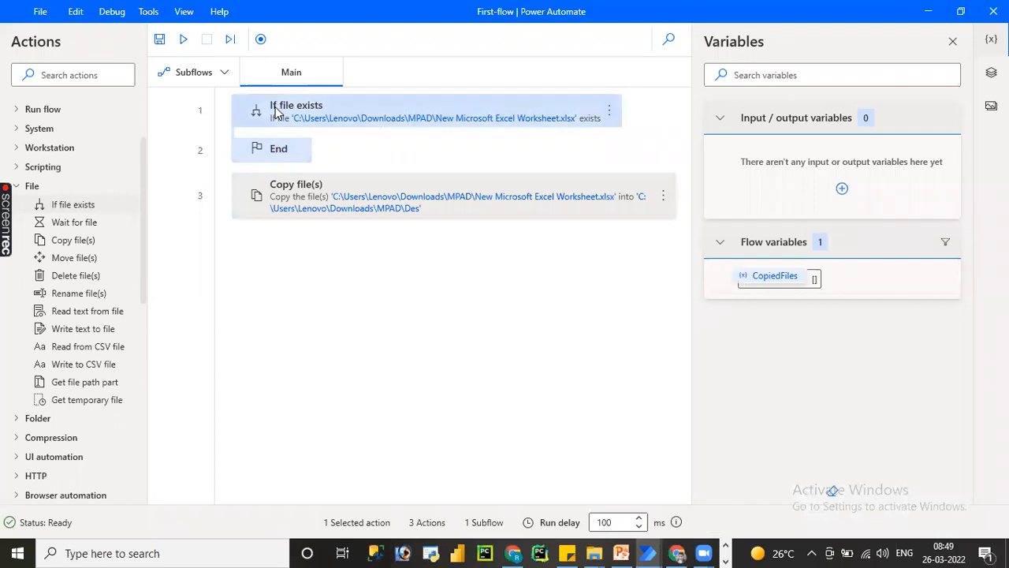
pyautogui.press('Delete')
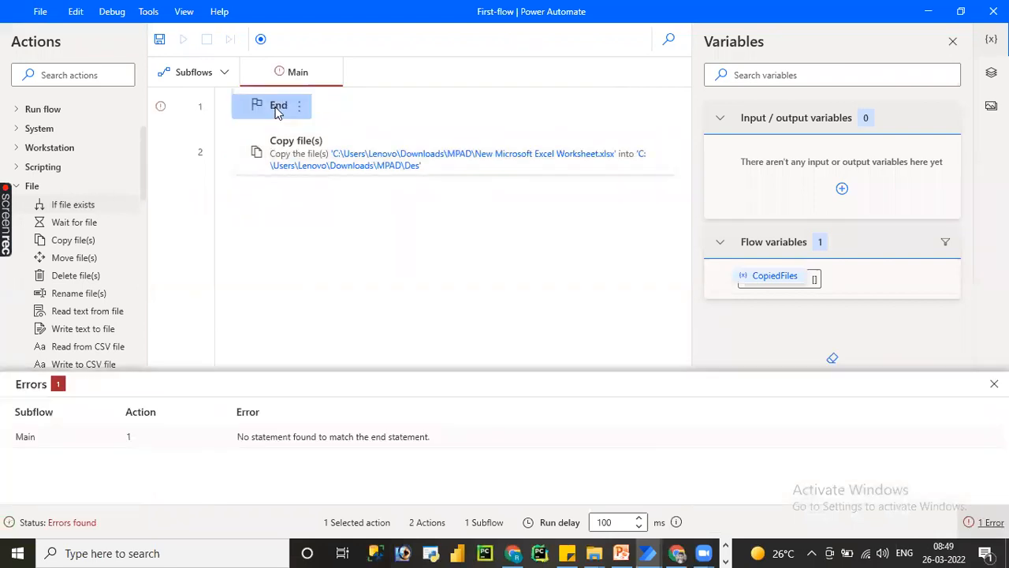
pyautogui.press('Delete')
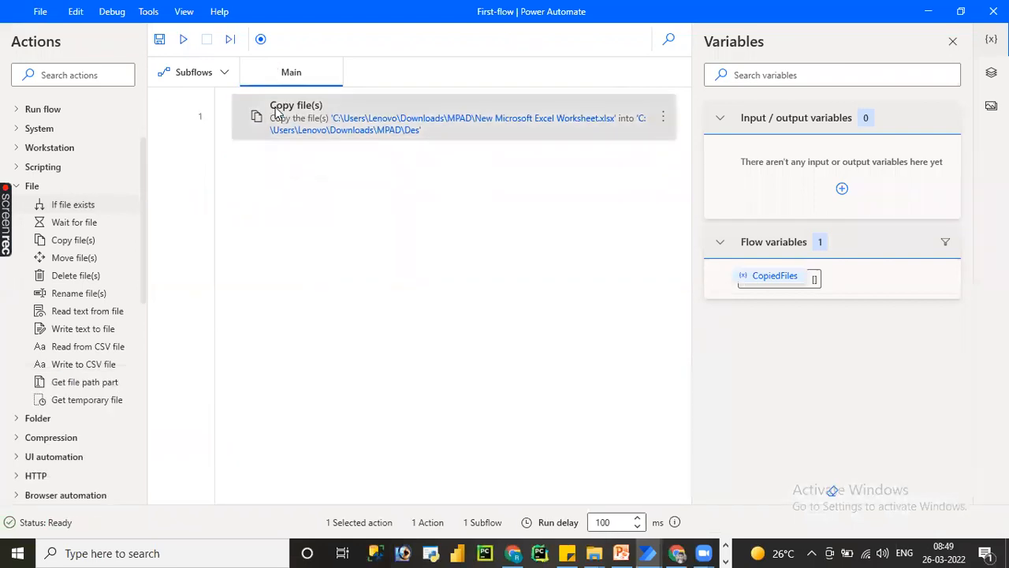
# Open the Copy file(s) action's settings, and in File Explorer's MPAD folder create a text document and a Word document with default names.
pyautogui.doubleClick(386, 122)
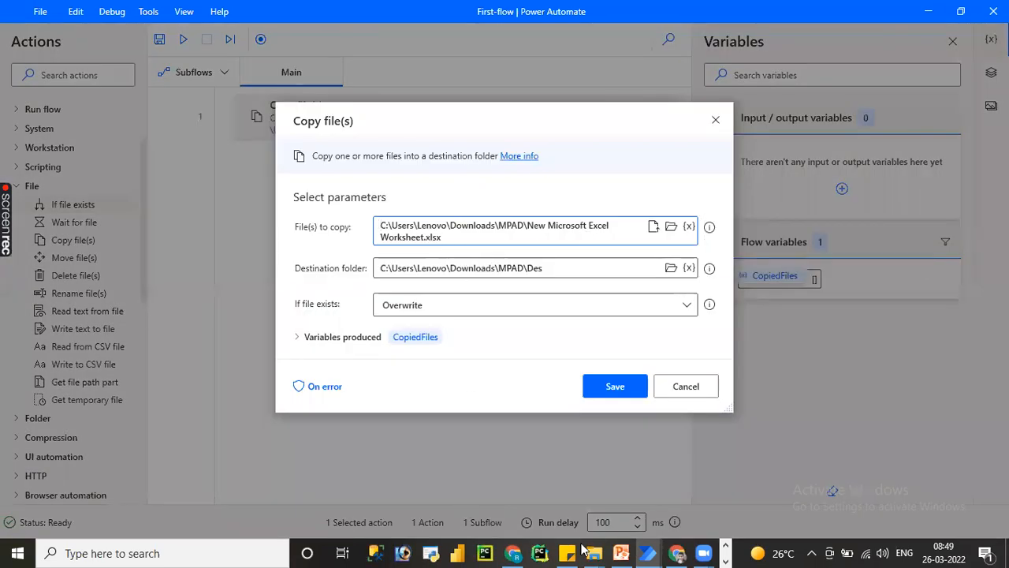
pyautogui.moveTo(652, 551)
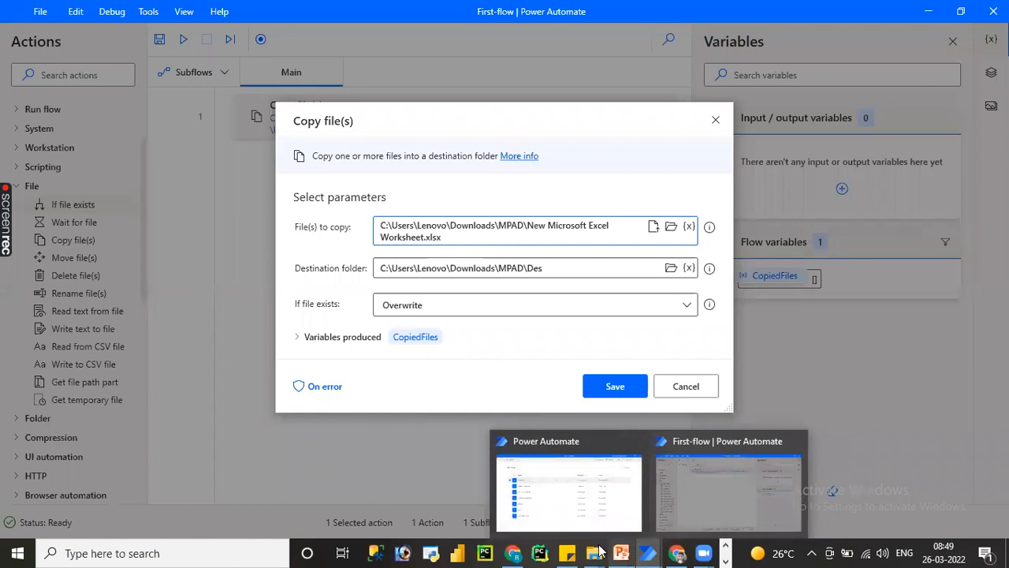
pyautogui.click(579, 496)
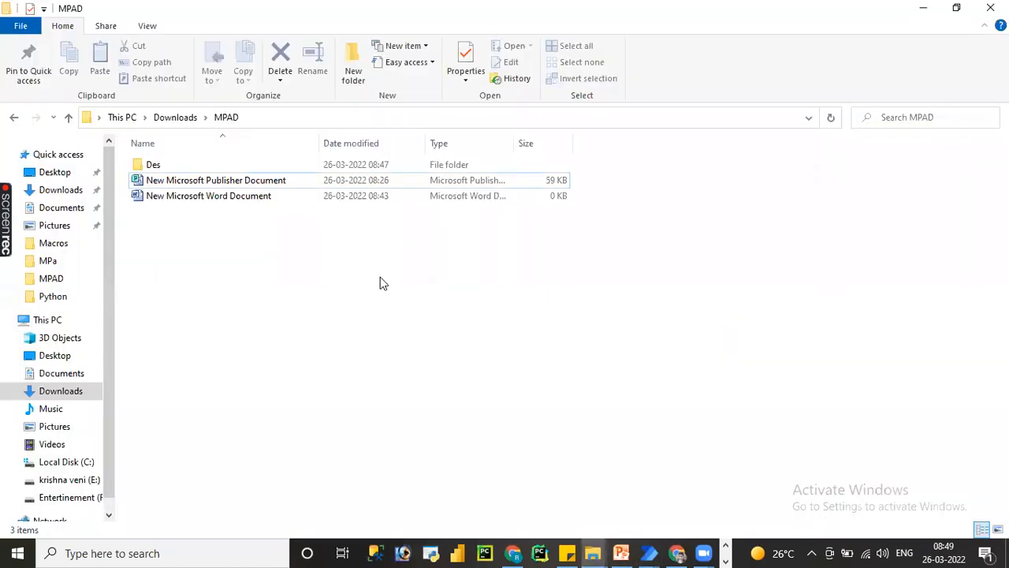
pyautogui.rightClick(380, 283)
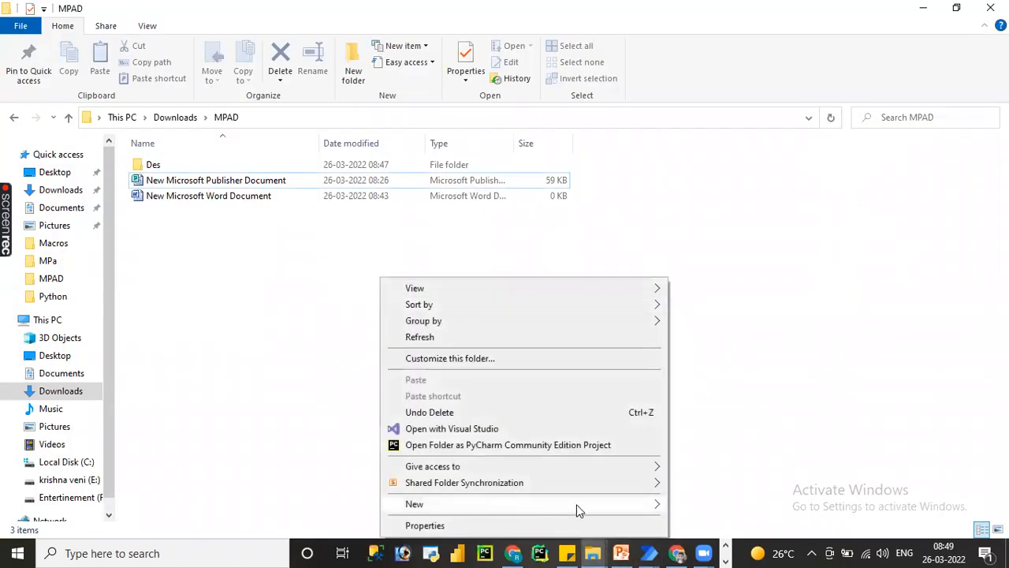
pyautogui.moveTo(576, 504)
pyautogui.click(698, 467)
pyautogui.click(478, 336)
pyautogui.rightClick(478, 336)
pyautogui.moveTo(603, 303)
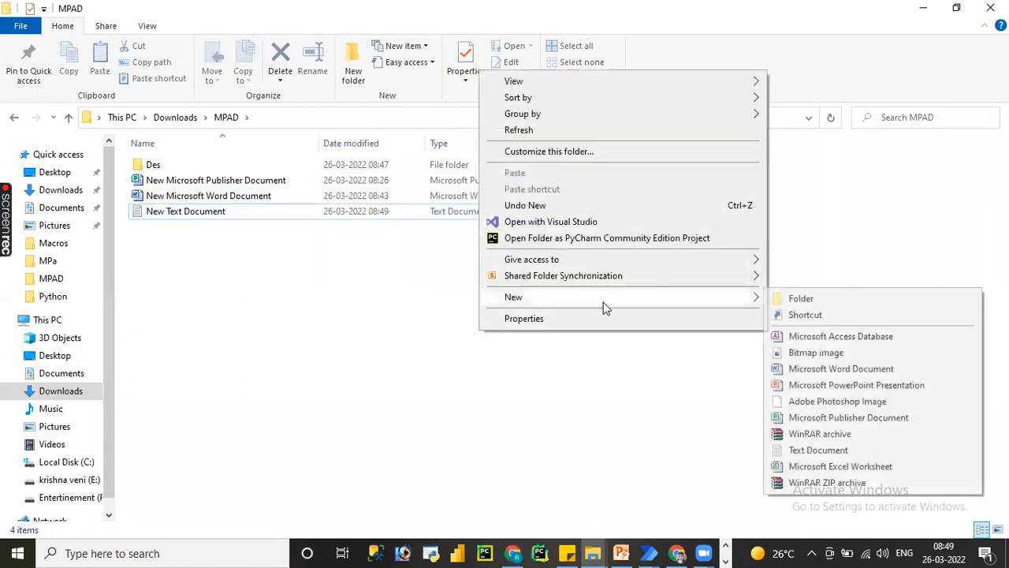
pyautogui.click(808, 375)
pyautogui.click(438, 348)
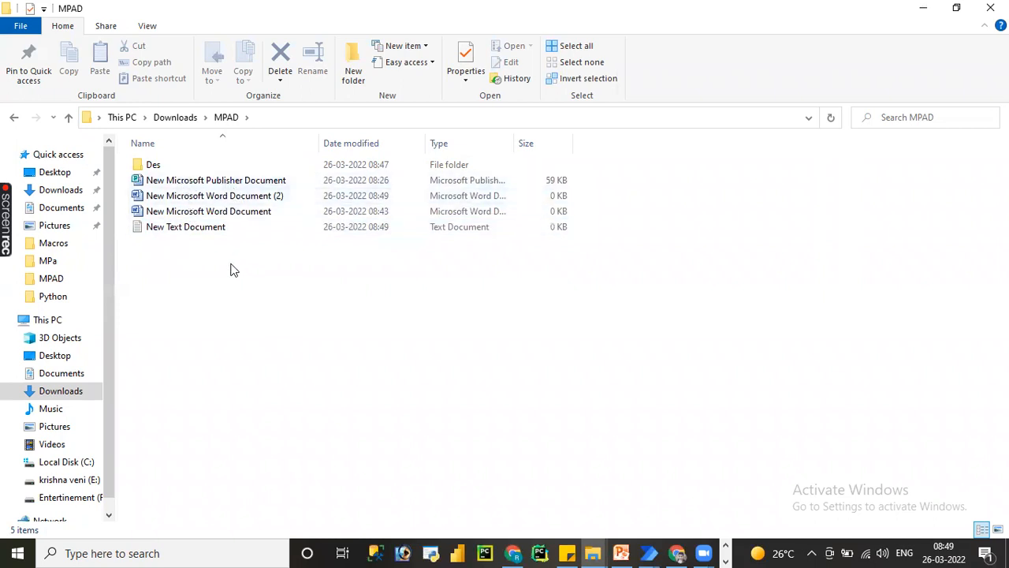
# Move New Microsoft Excel Worksheet from the Des subfolder into MPAD, check Des, and return to MPAD.
pyautogui.doubleClick(164, 166)
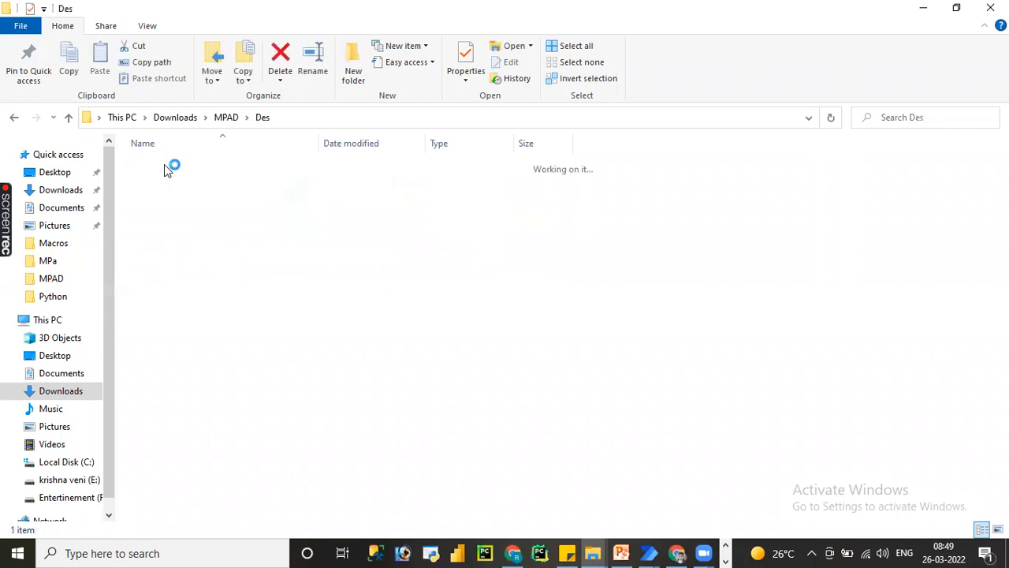
pyautogui.click(201, 168)
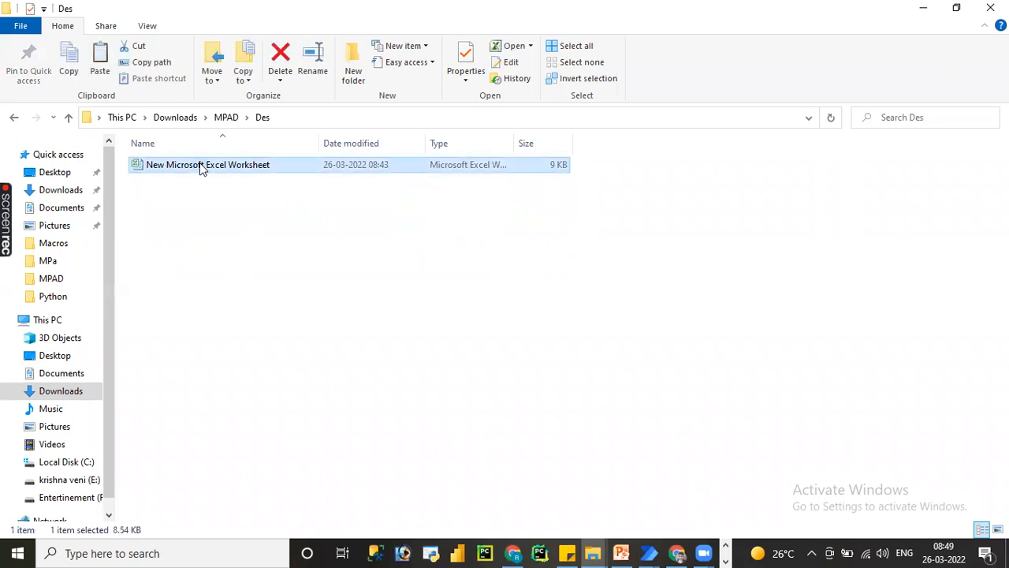
pyautogui.click(222, 120)
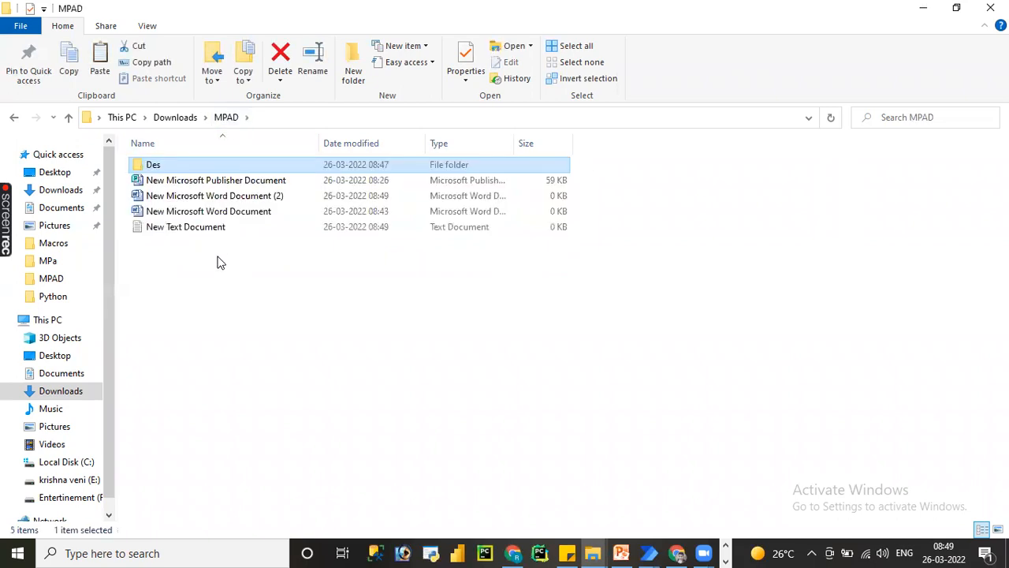
pyautogui.hotkey('ctrl', 'v')
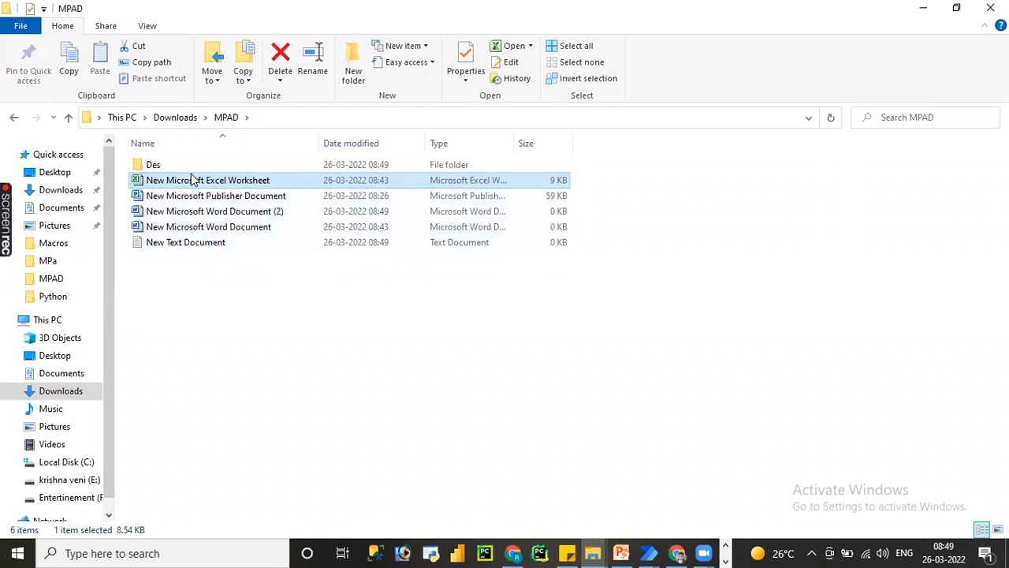
pyautogui.doubleClick(162, 162)
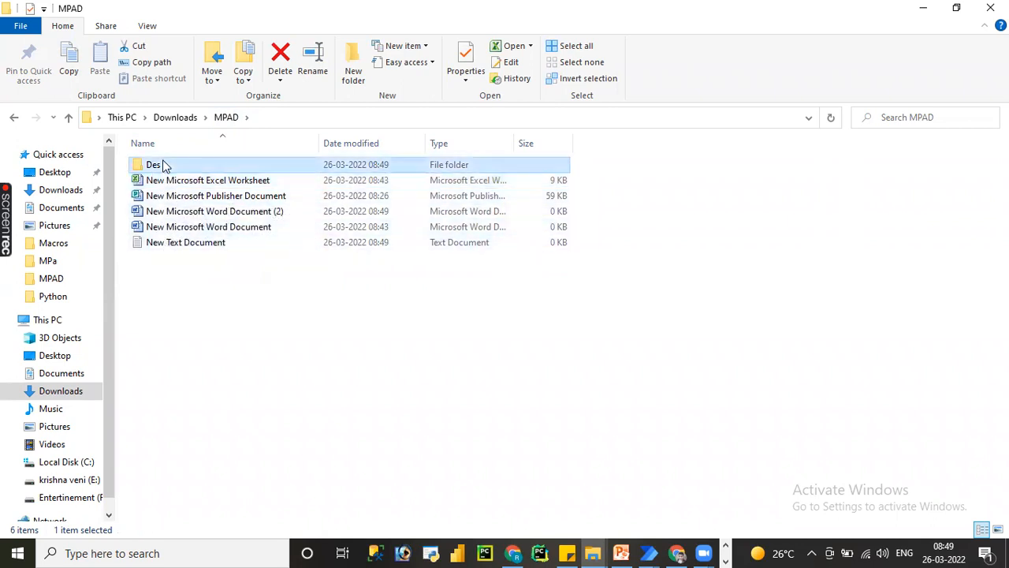
pyautogui.click(226, 118)
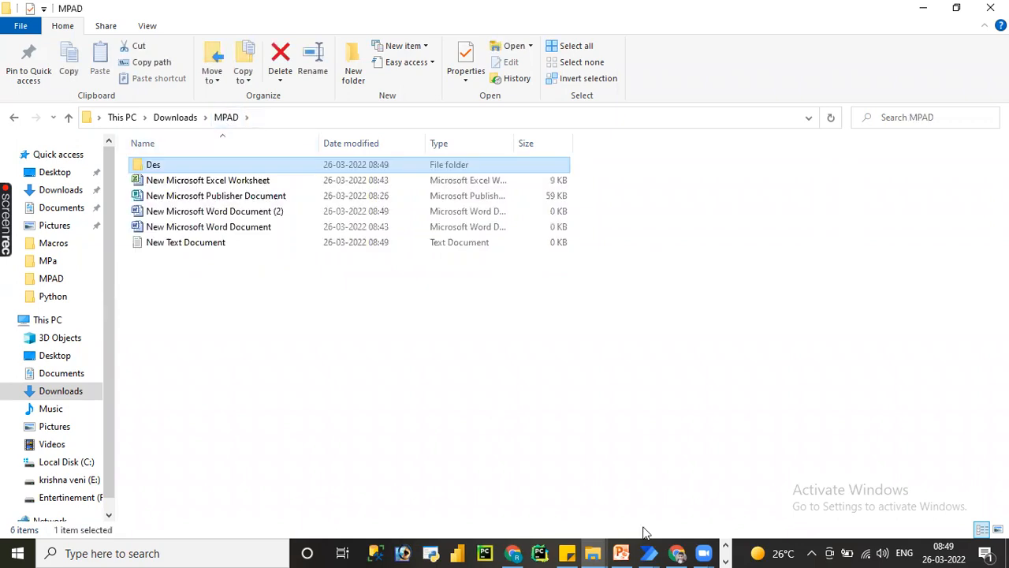
# Return to Power Automate, set the Copy file(s) source to C:\Users\Lenovo\Downloads\MPAD\*.xlsx, and save the action and the flow.
pyautogui.moveTo(648, 551)
pyautogui.click(688, 512)
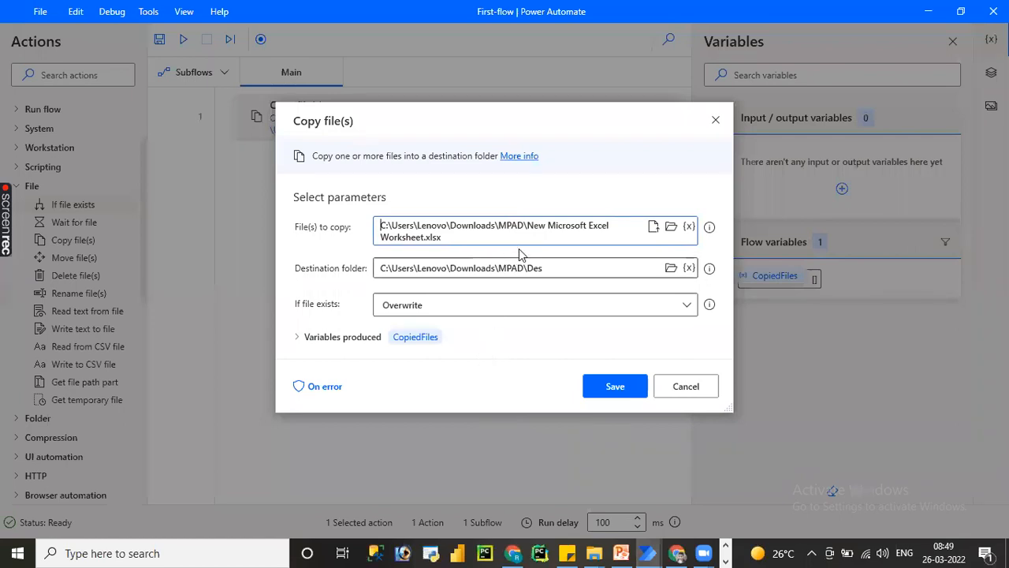
pyautogui.moveTo(528, 225); pyautogui.dragTo(427, 237)
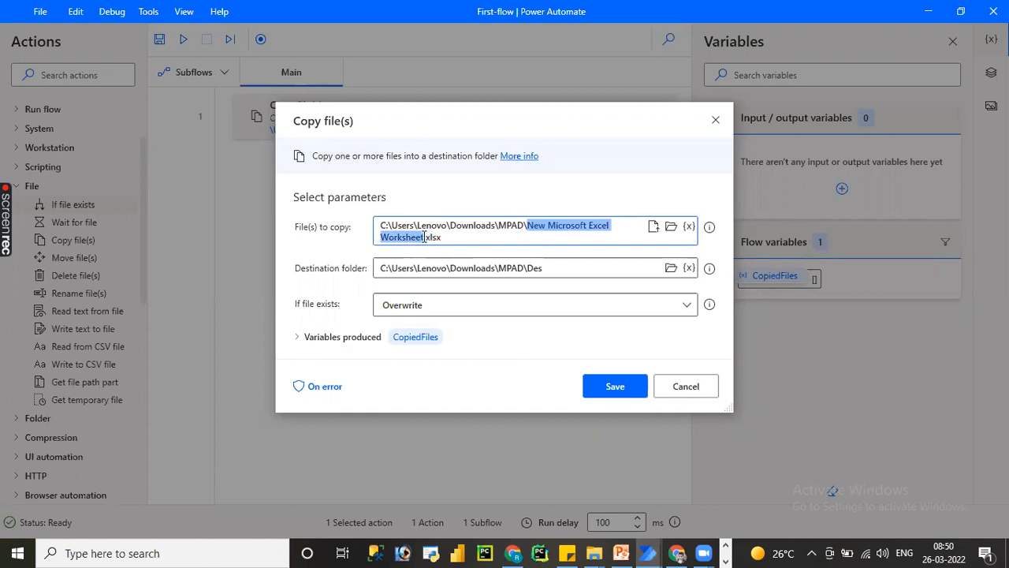
pyautogui.write('8')
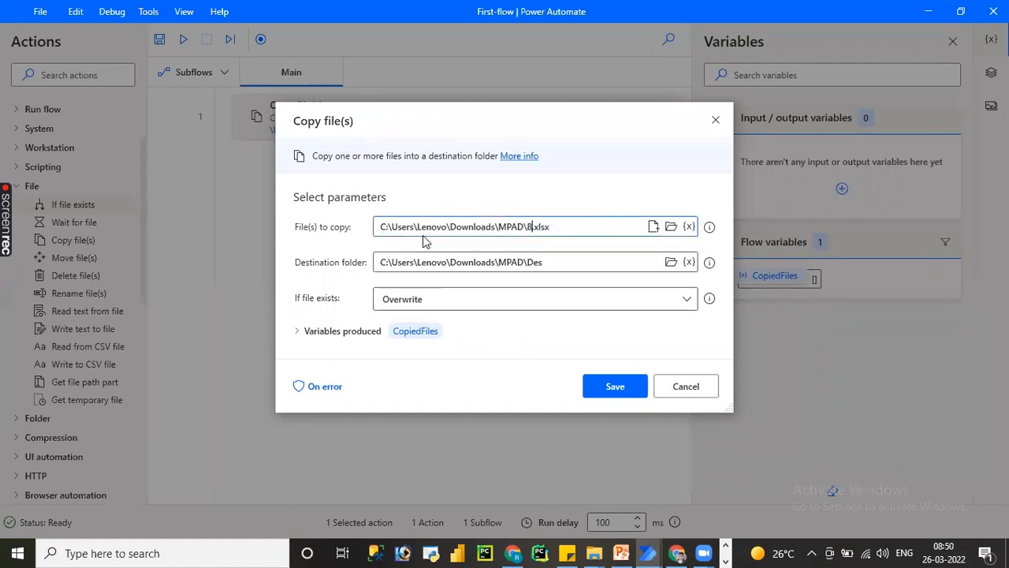
pyautogui.press('Delete')
pyautogui.write('*')
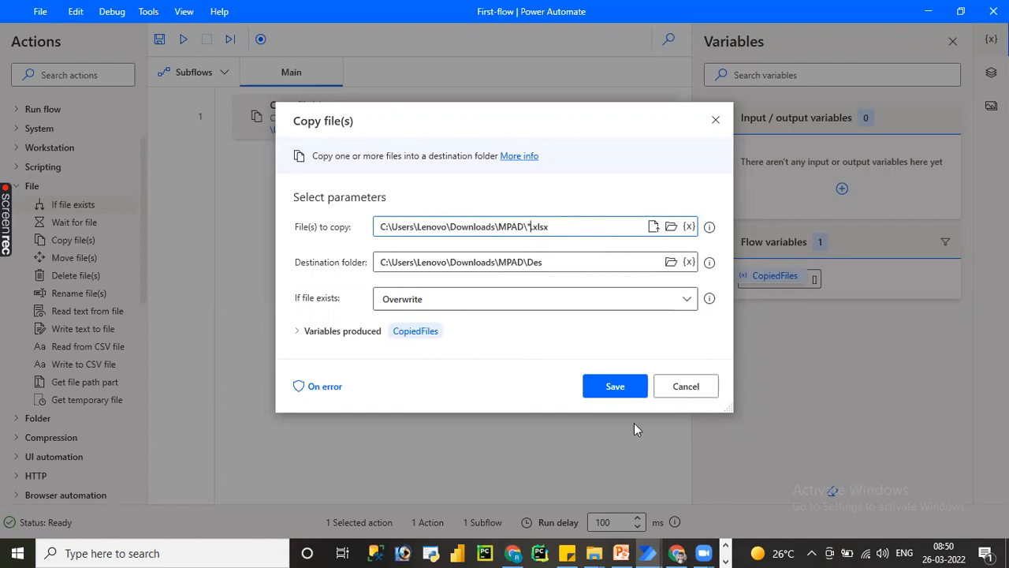
pyautogui.click(617, 388)
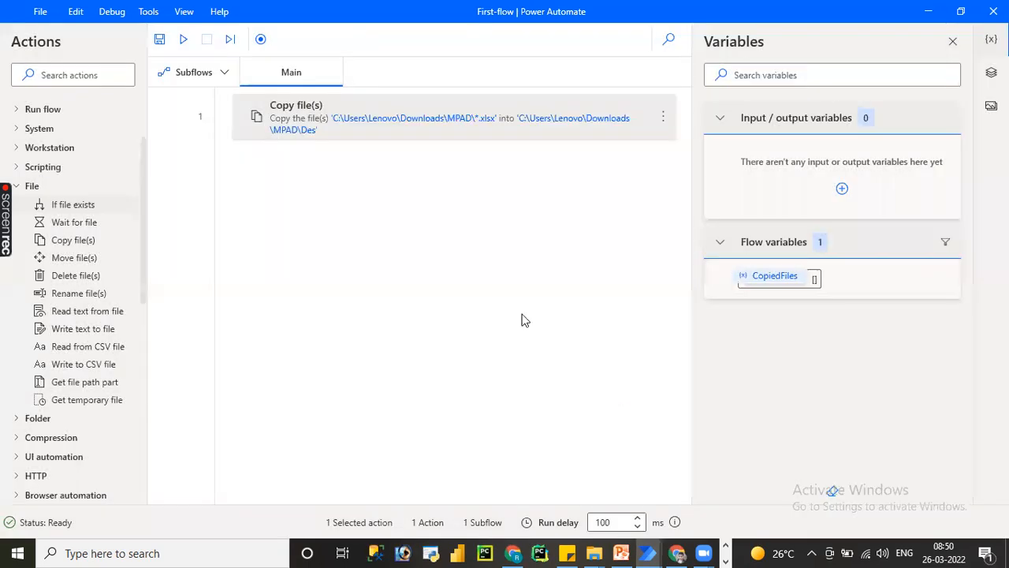
pyautogui.click(161, 38)
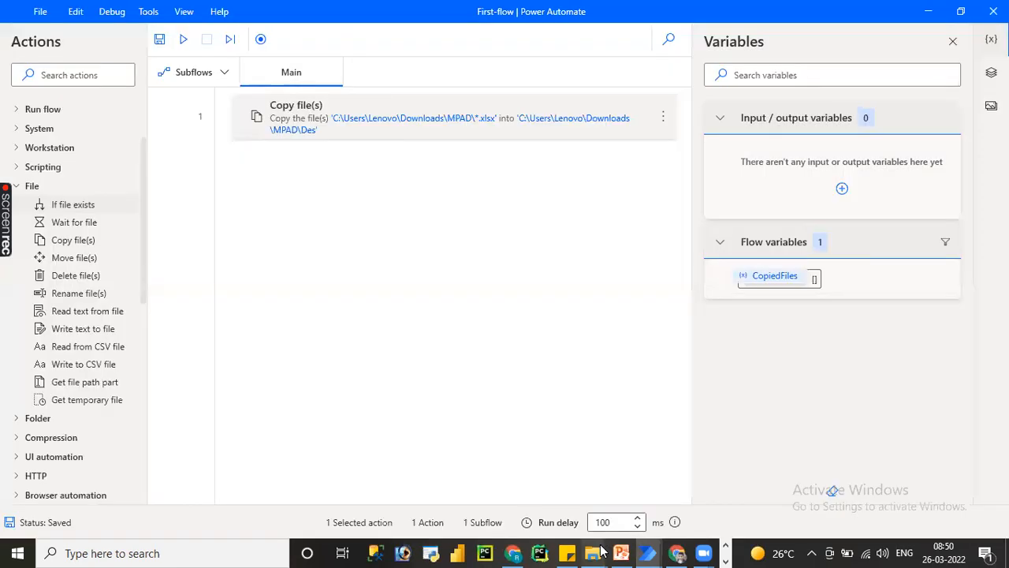
# Check the contents of the Des and MPAD folders in File Explorer, and return to the flow in Power Automate.
pyautogui.moveTo(601, 549)
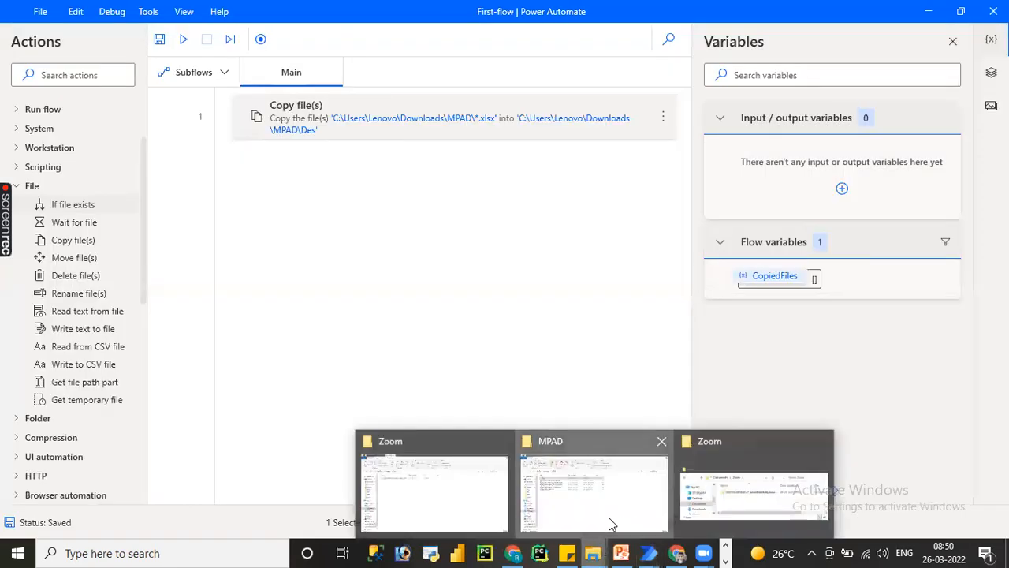
pyautogui.click(609, 517)
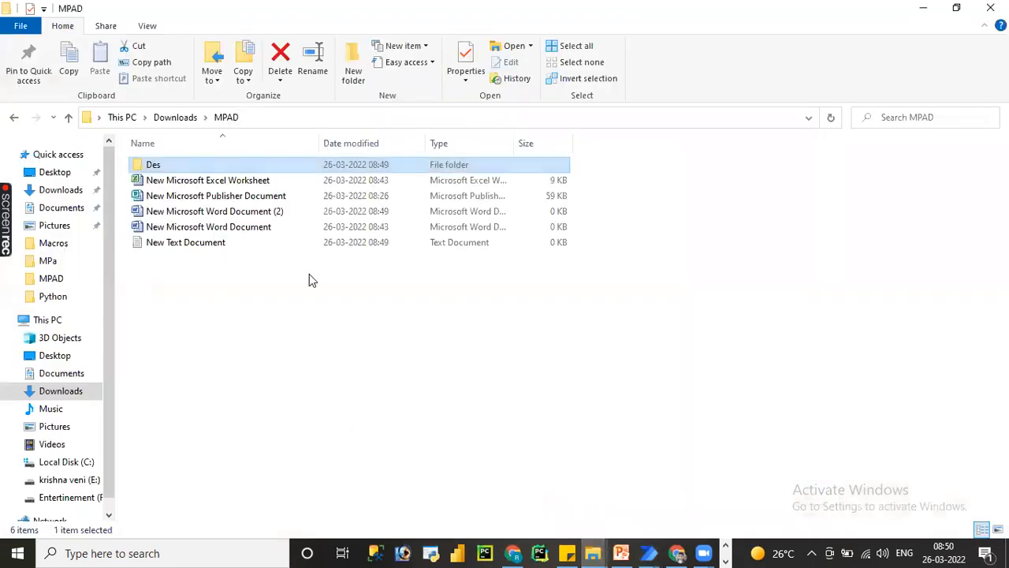
pyautogui.doubleClick(178, 167)
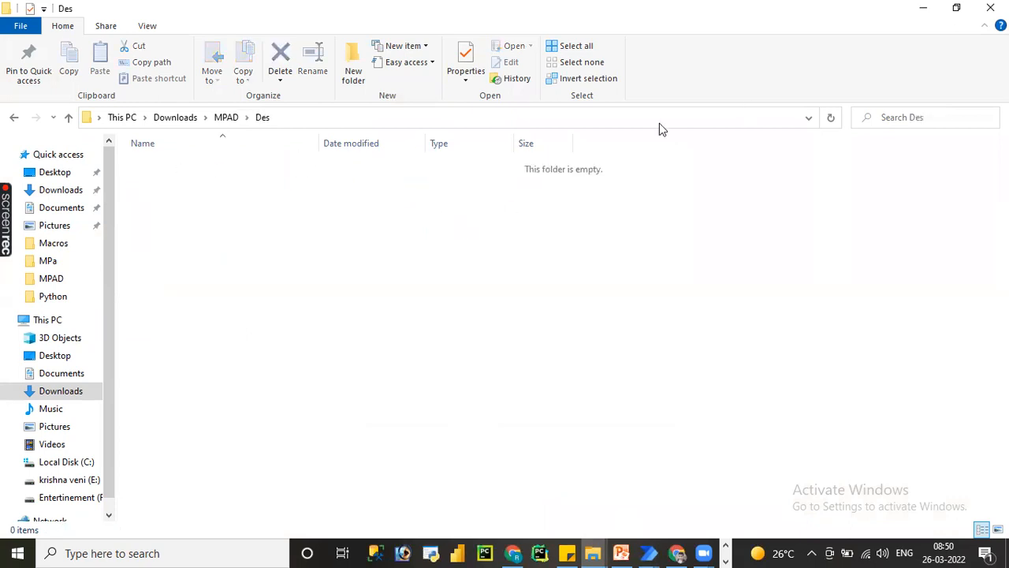
pyautogui.click(225, 117)
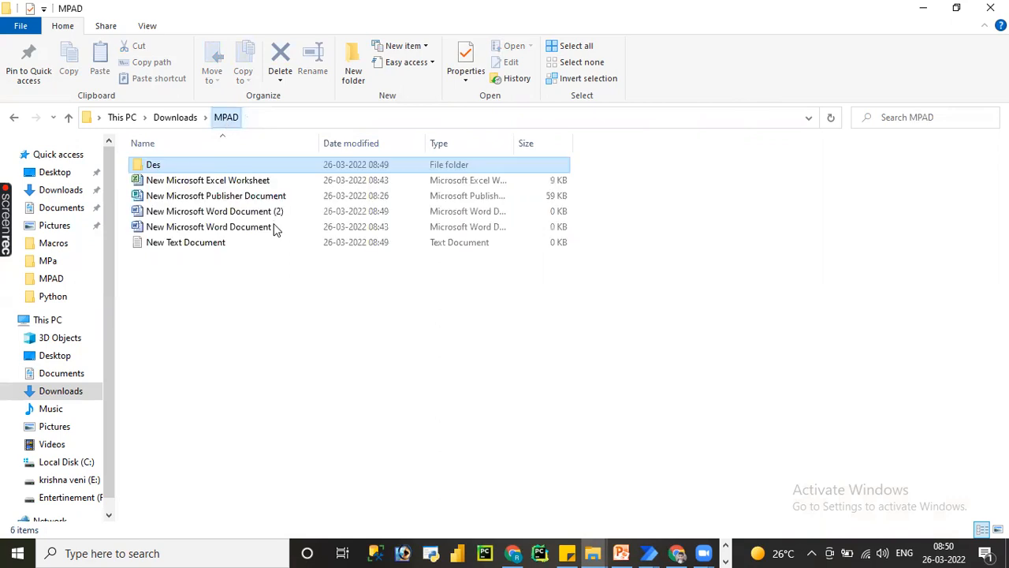
pyautogui.click(926, 9)
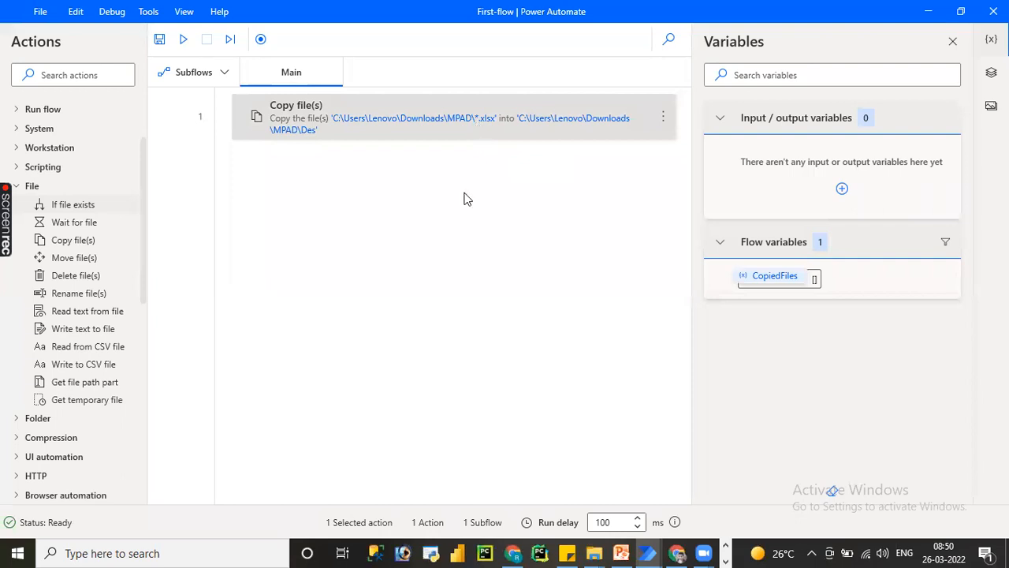
# In File Explorer's MPAD folder, create a second Excel worksheet named dsjhvjsmjb.
pyautogui.moveTo(593, 553)
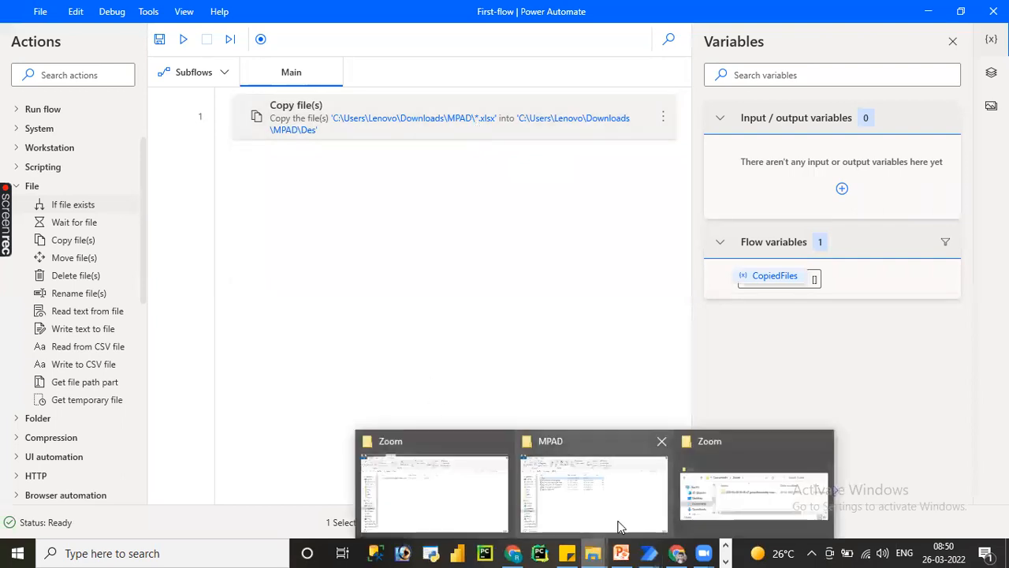
pyautogui.click(620, 521)
pyautogui.rightClick(418, 353)
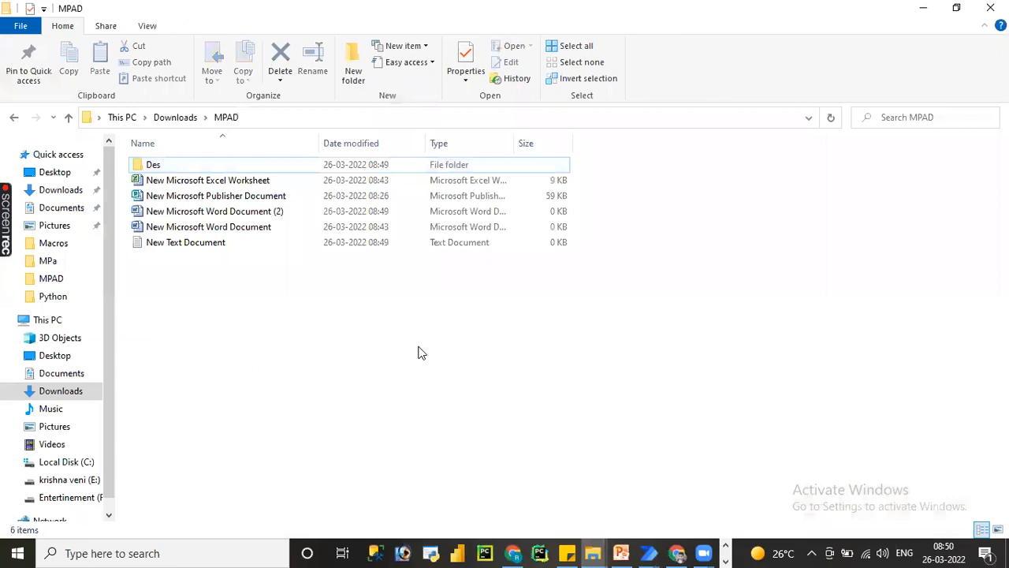
pyautogui.moveTo(613, 317)
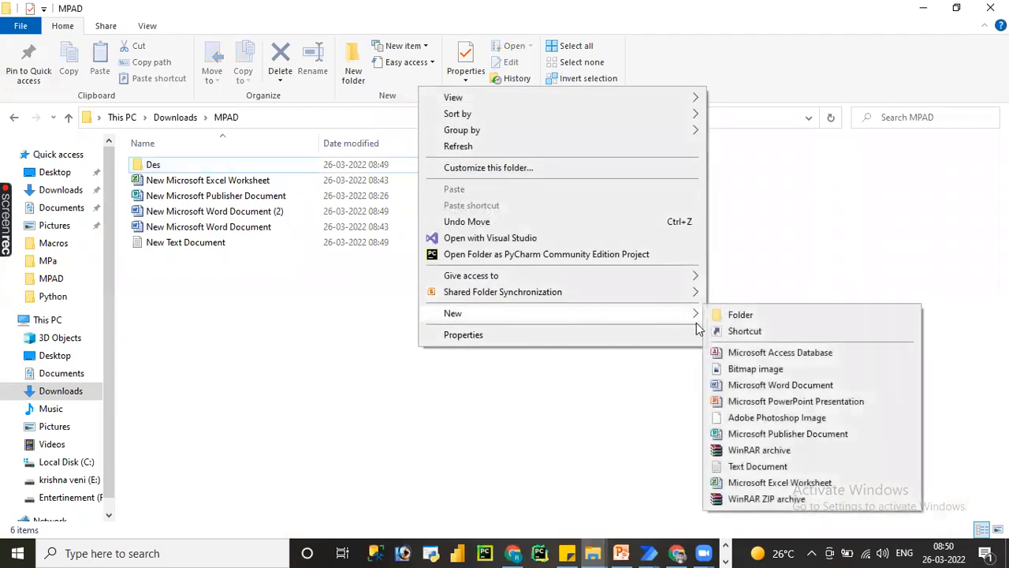
pyautogui.click(749, 482)
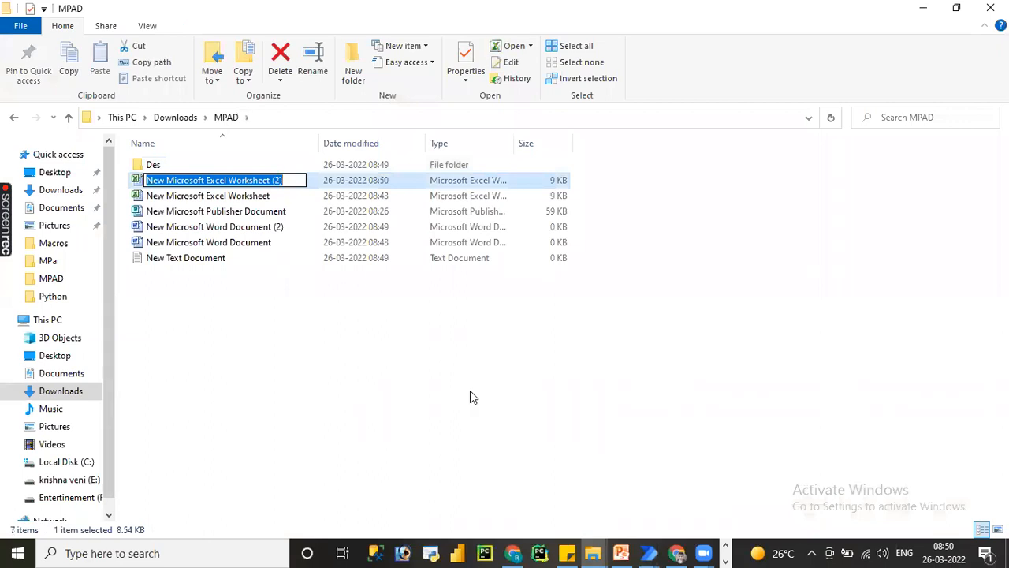
pyautogui.write('dsjhvsmjb')
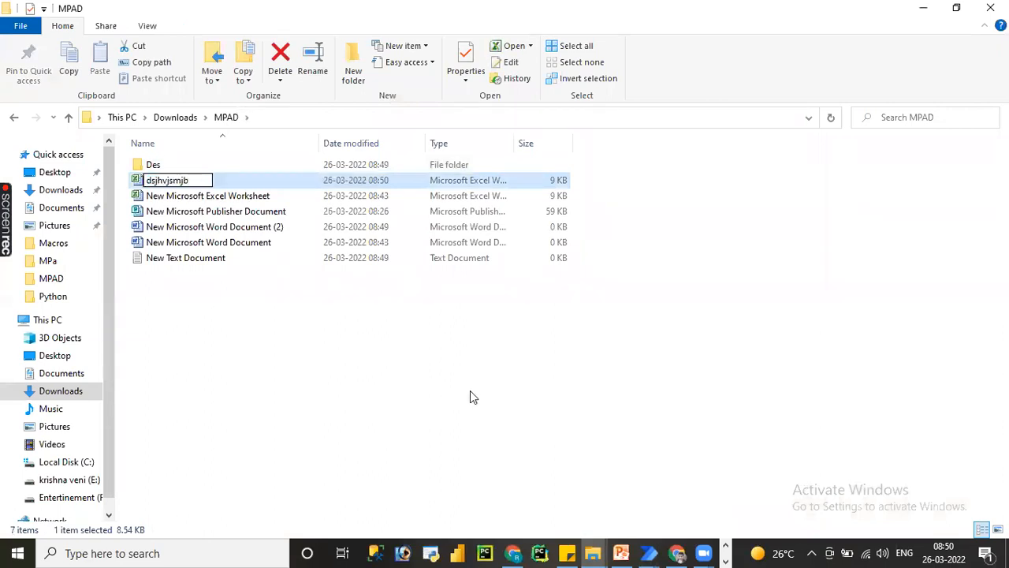
pyautogui.press('Return')
pyautogui.click(469, 397)
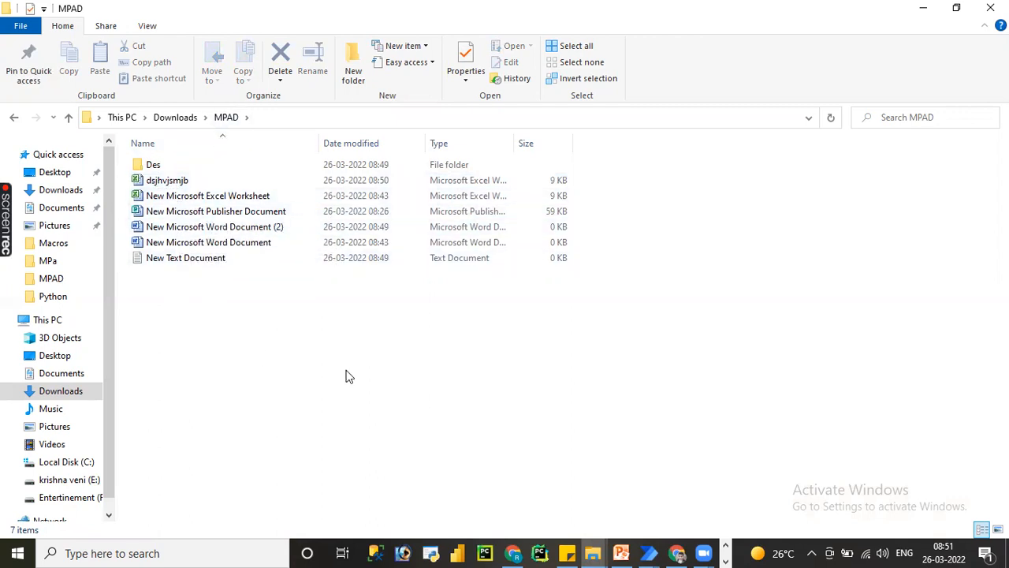
# Switch to the First-flow window in Power Automate and run the flow.
pyautogui.click(648, 552)
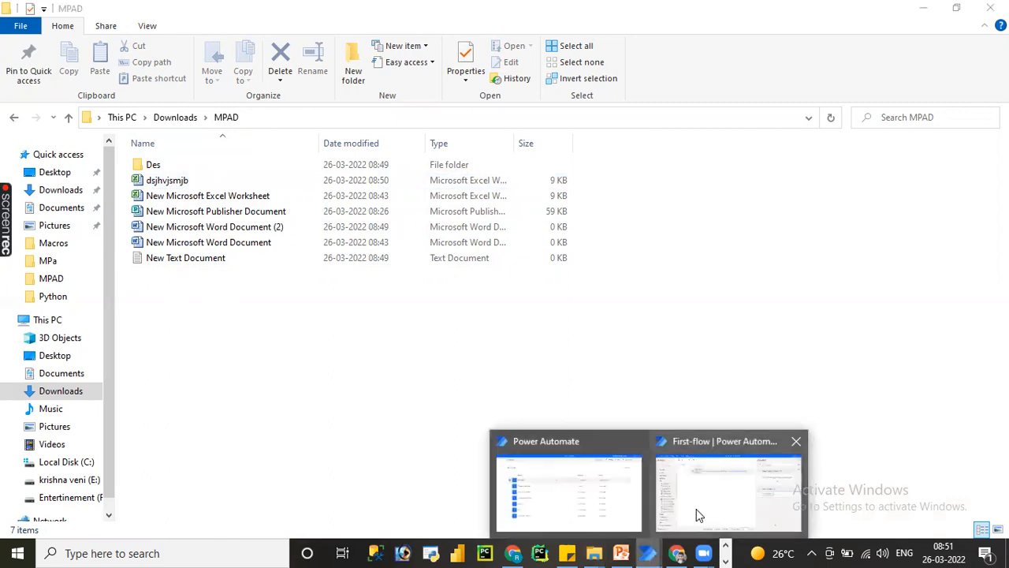
pyautogui.click(696, 509)
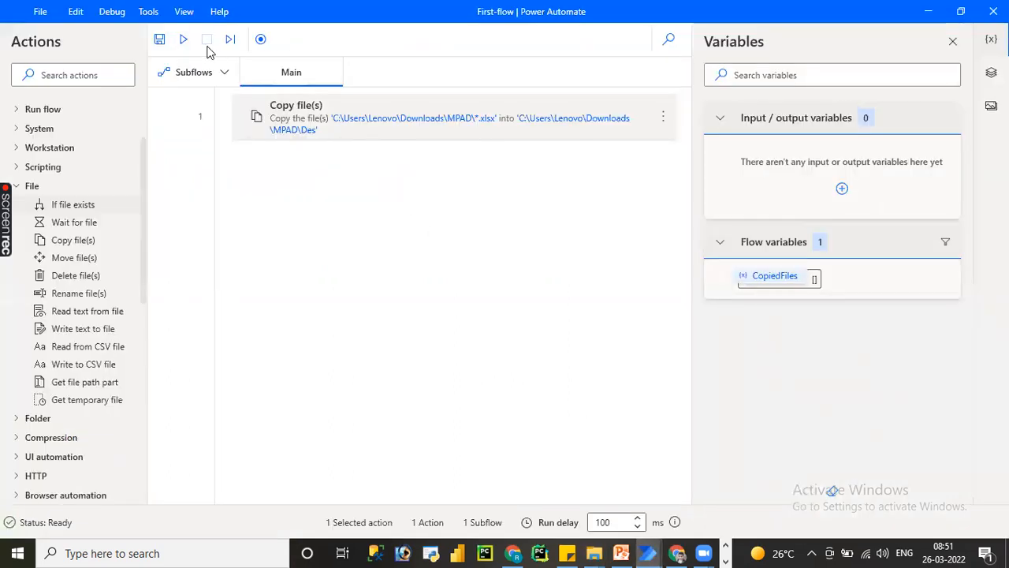
pyautogui.click(183, 41)
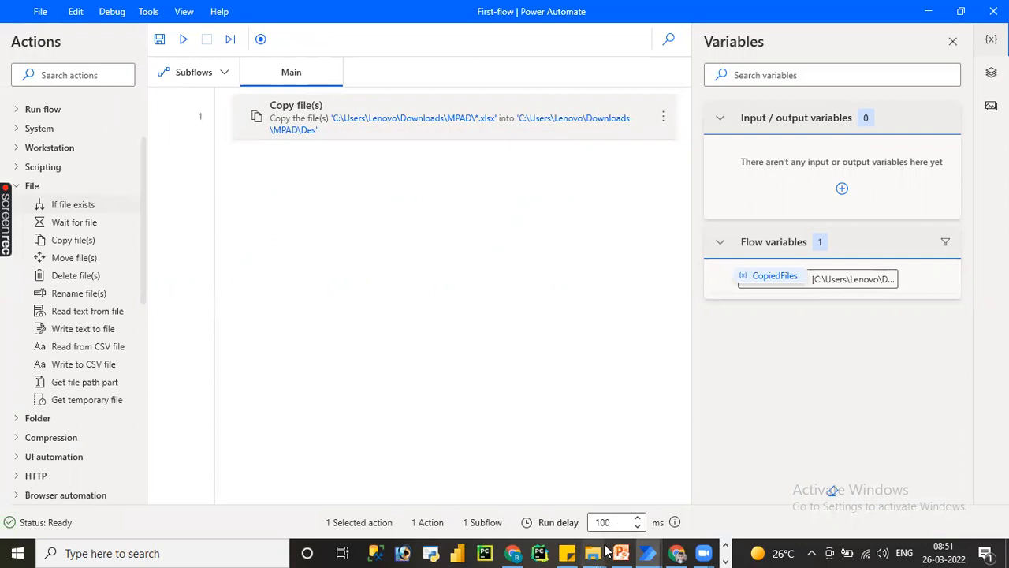
# Open the Des folder in File Explorer, check the copied Excel files, and delete them all.
pyautogui.moveTo(594, 552)
pyautogui.click(619, 513)
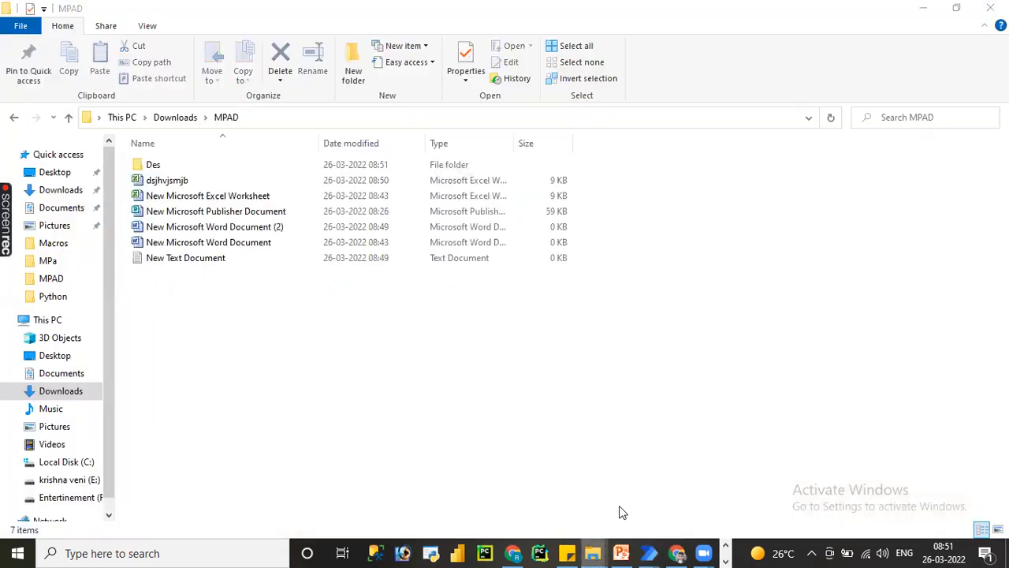
pyautogui.doubleClick(154, 164)
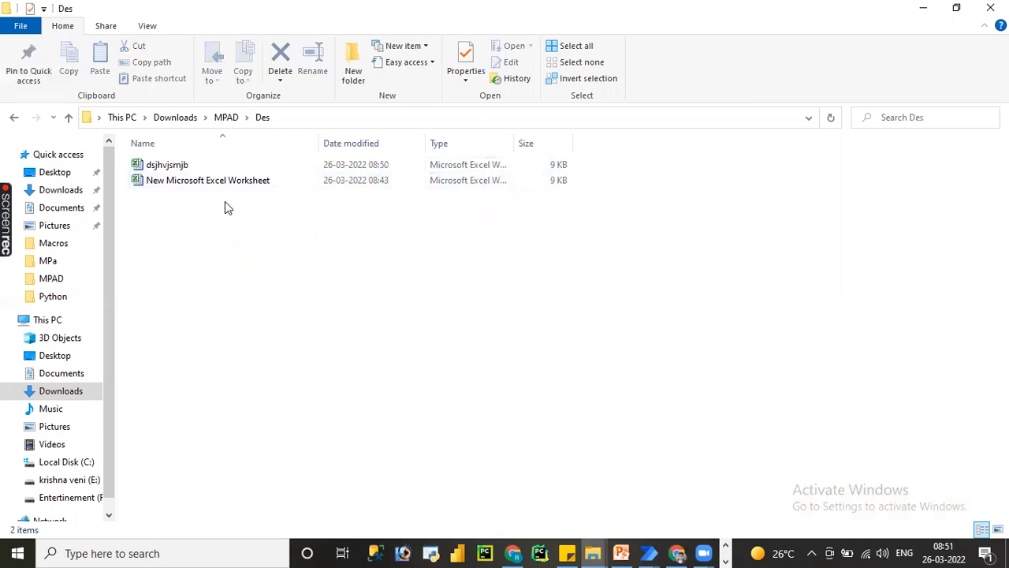
pyautogui.hotkey('ctrl', 'a')
pyautogui.press('Delete')
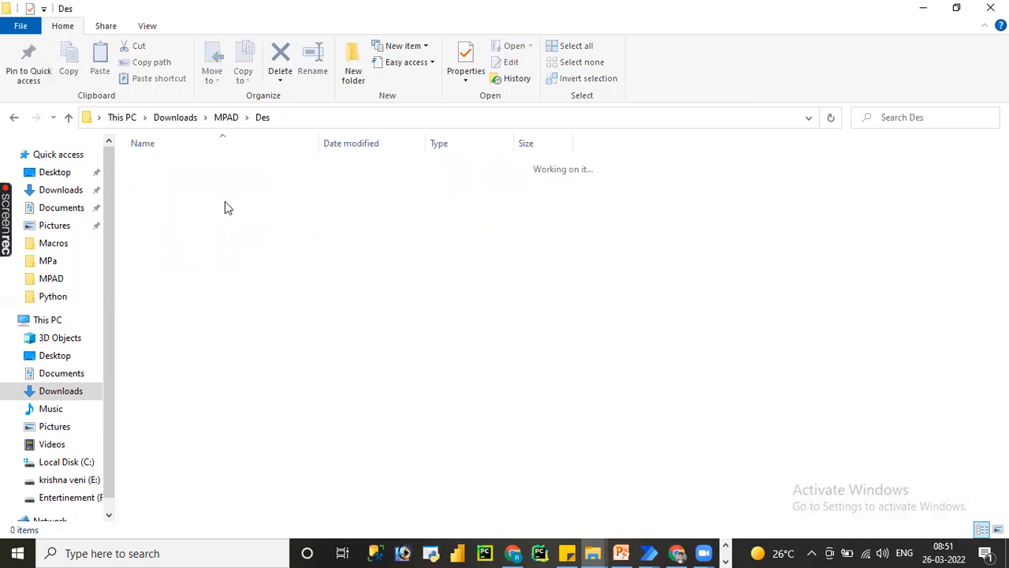
# Go up to the MPAD folder and examine the file types listed in the Type column's filter.
pyautogui.click(224, 118)
pyautogui.click(505, 145)
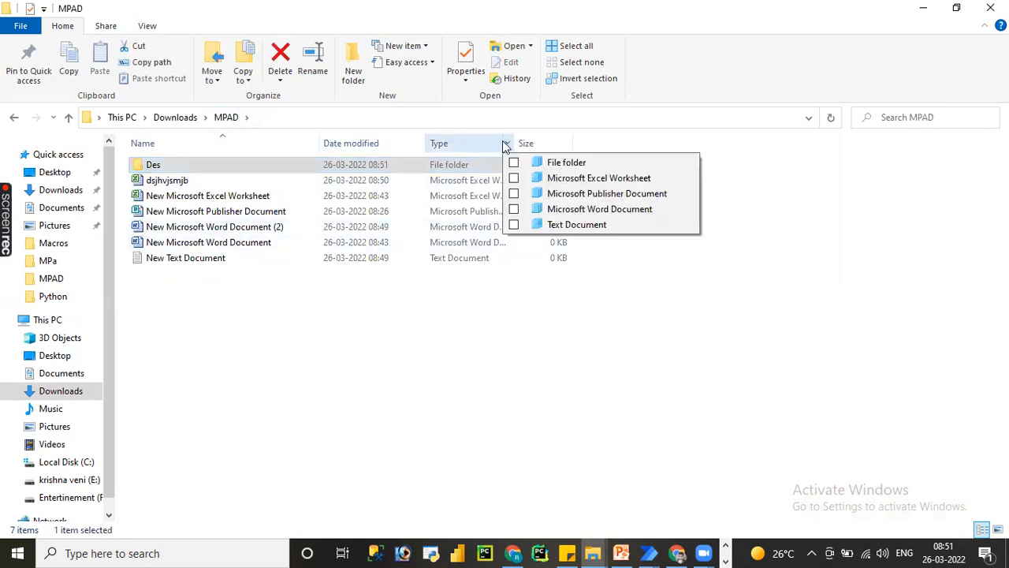
pyautogui.click(504, 131)
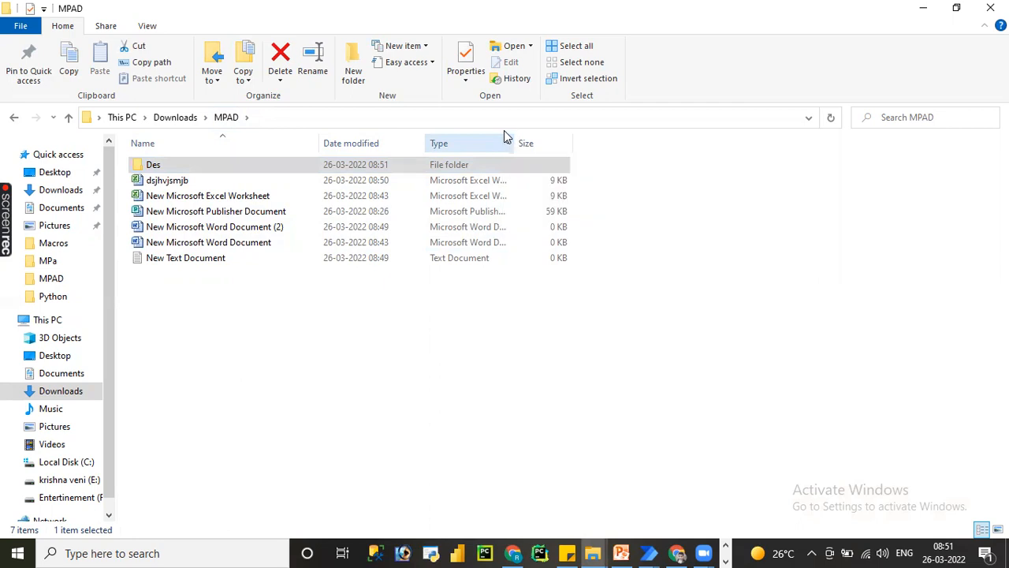
pyautogui.moveTo(504, 144); pyautogui.dragTo(585, 155)
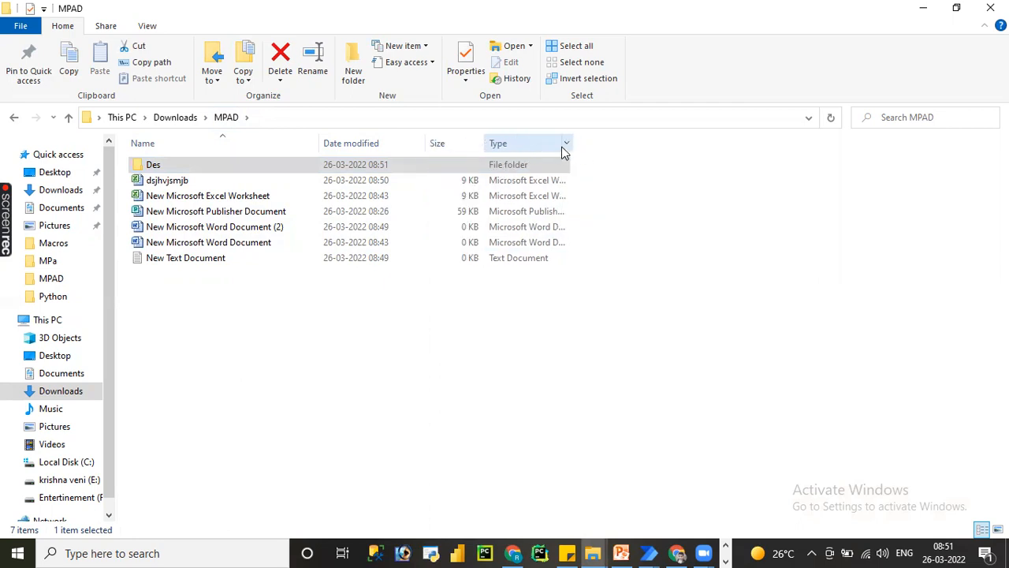
pyautogui.click(565, 145)
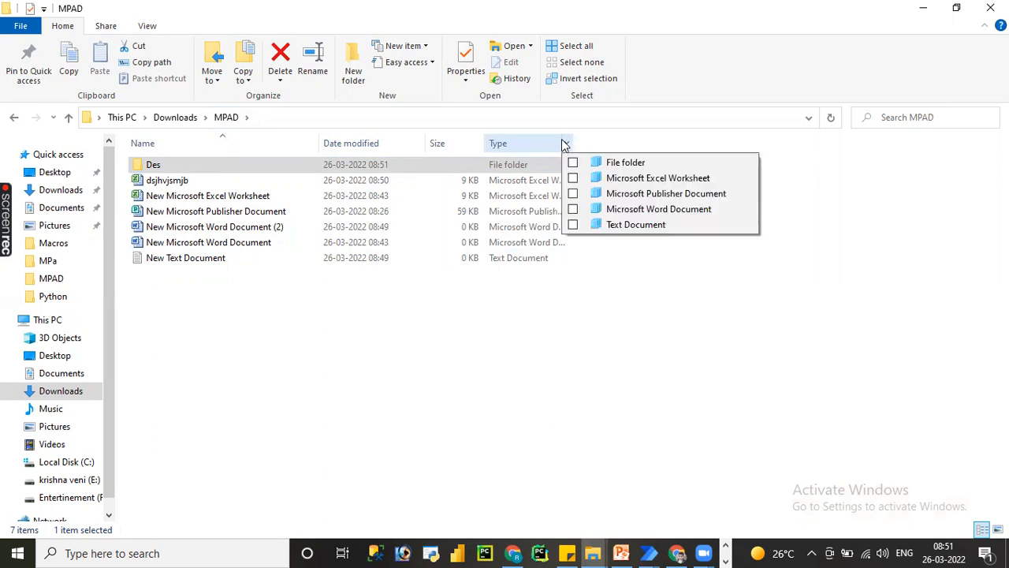
pyautogui.moveTo(562, 142); pyautogui.dragTo(616, 142)
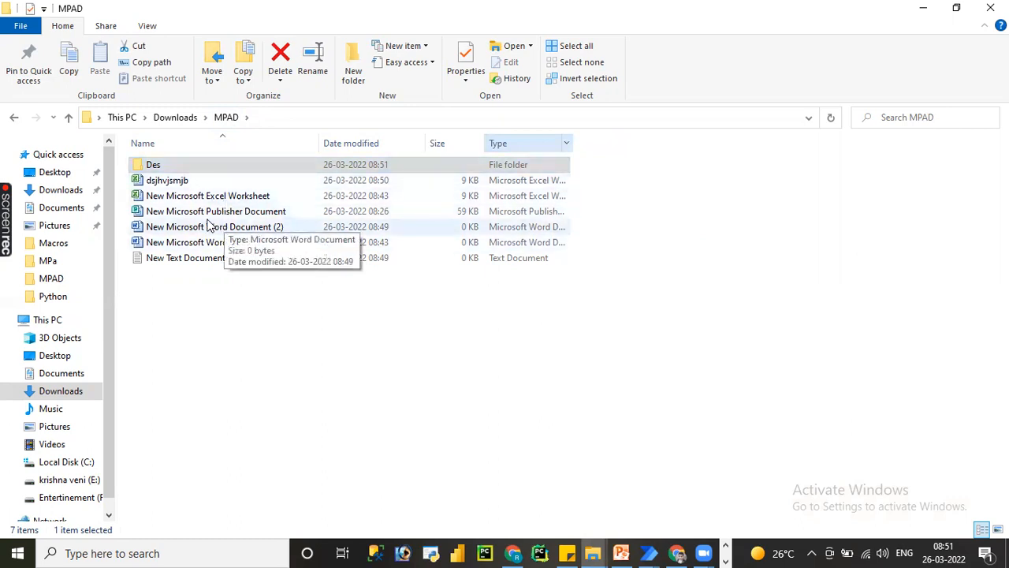
pyautogui.click(499, 362)
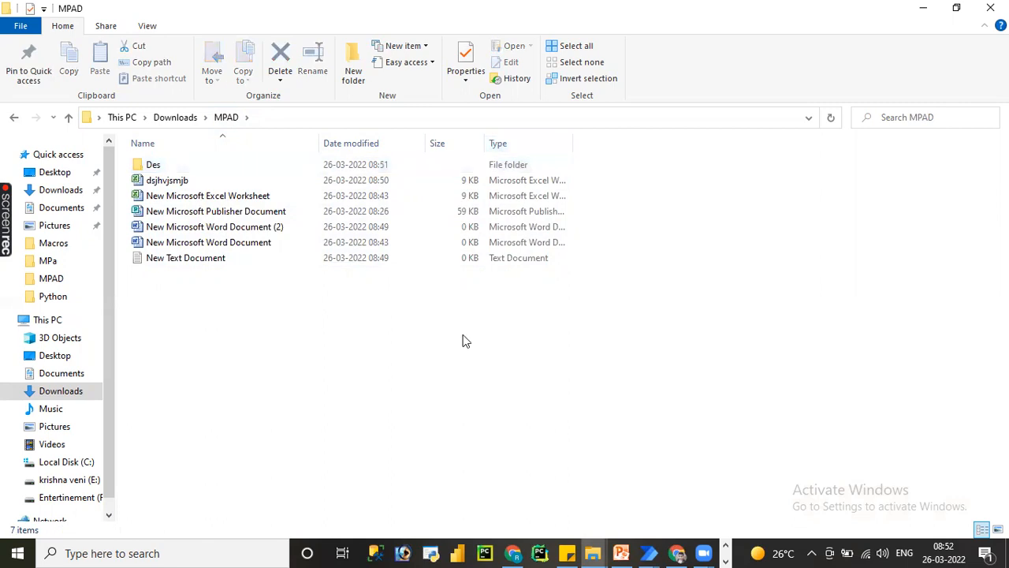
# Check the contents of the Des subfolder and return to the MPAD folder.
pyautogui.click(181, 164)
pyautogui.doubleClick(181, 162)
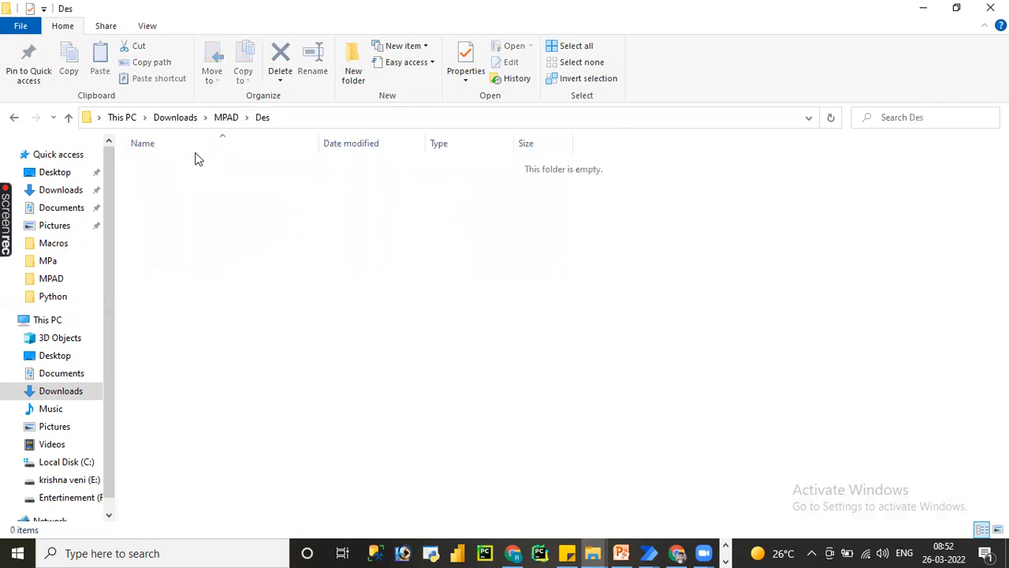
pyautogui.click(226, 117)
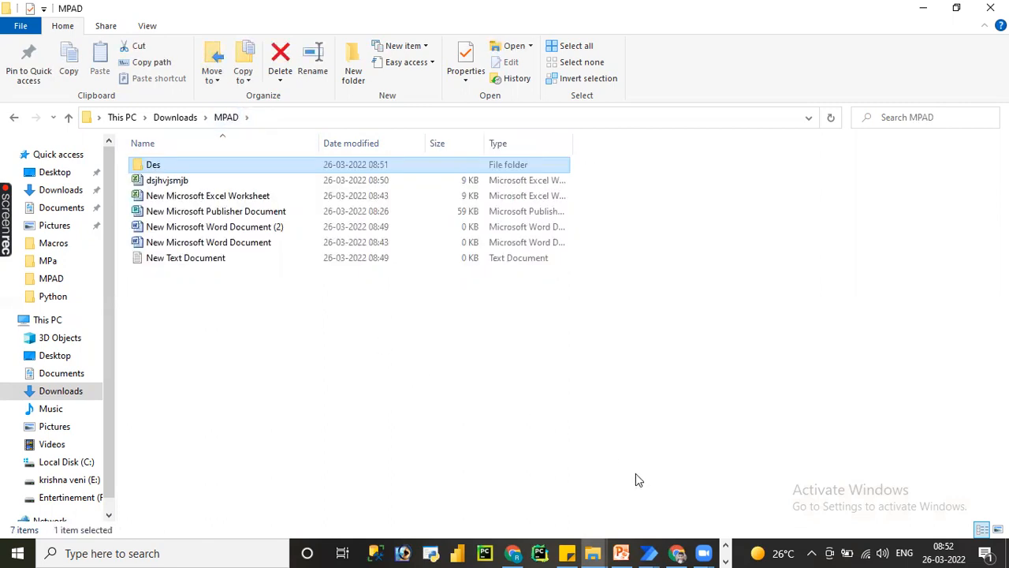
# Switch to First-flow in Power Automate and change the Copy file(s) source to C:\Users\Lenovo\Downloads\MPAD\*.*, saving the action.
pyautogui.moveTo(648, 552)
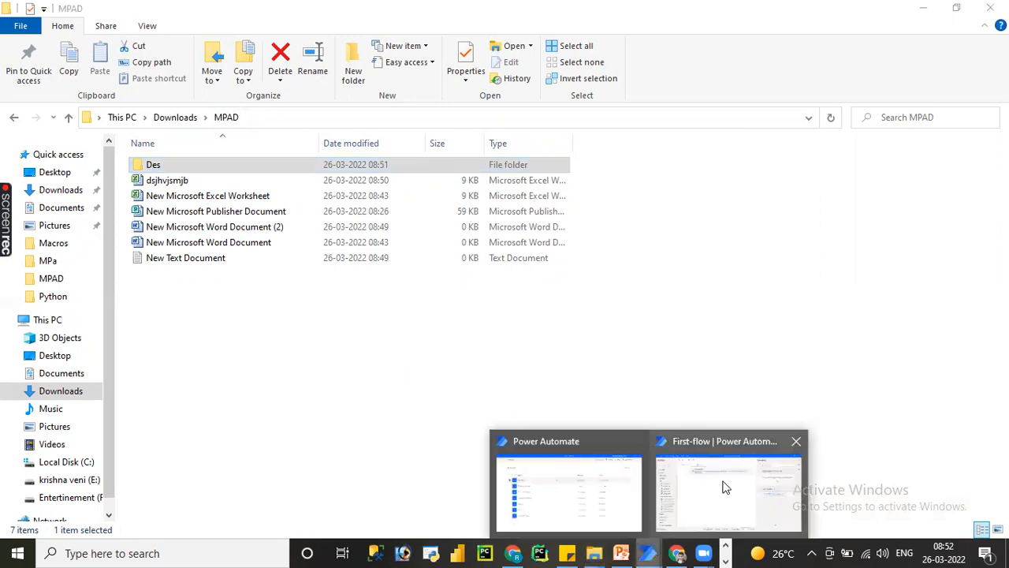
pyautogui.click(720, 484)
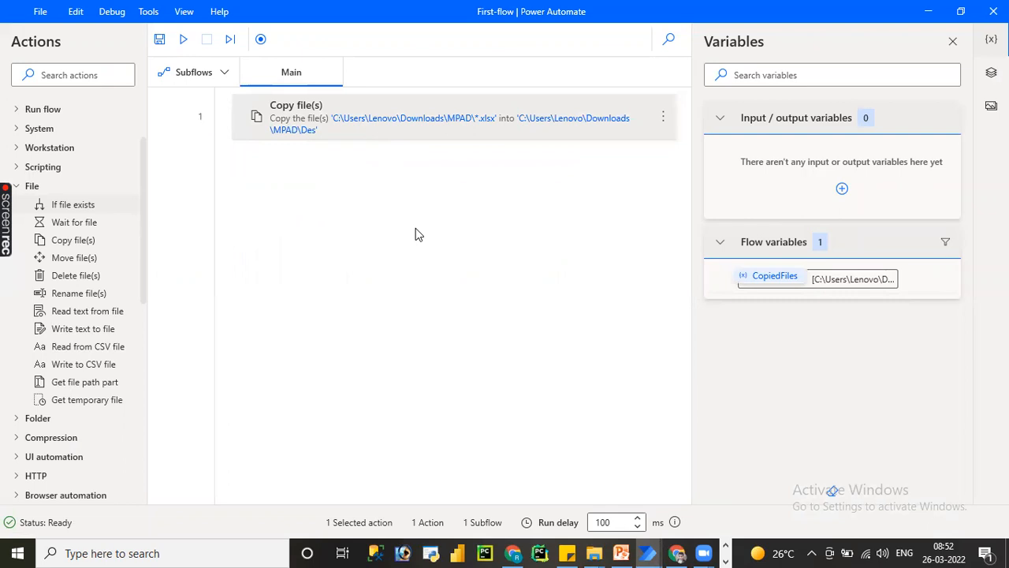
pyautogui.doubleClick(380, 133)
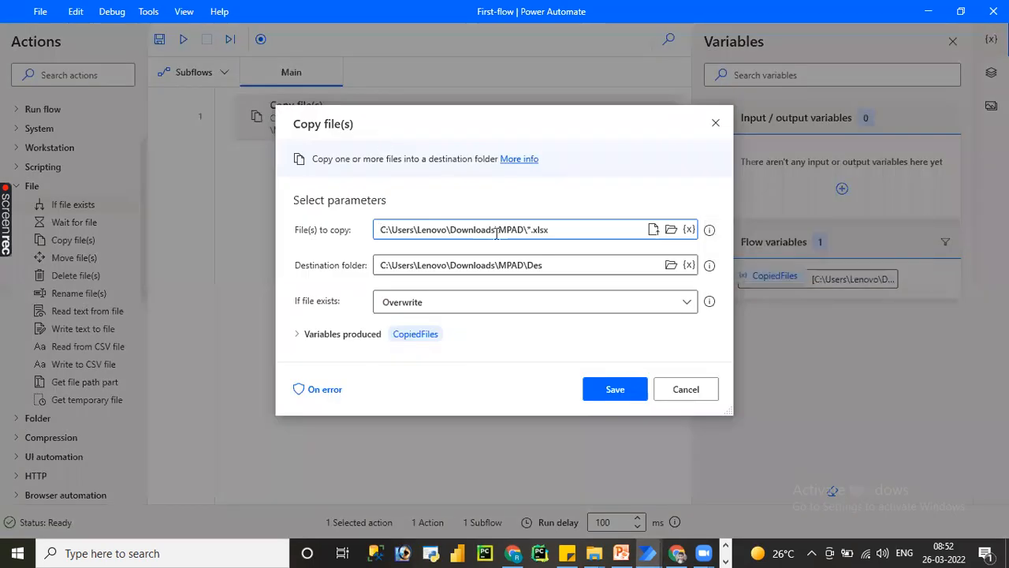
pyautogui.moveTo(535, 229); pyautogui.dragTo(559, 230)
pyautogui.press('BackSpace')
pyautogui.write('*')
pyautogui.click(608, 389)
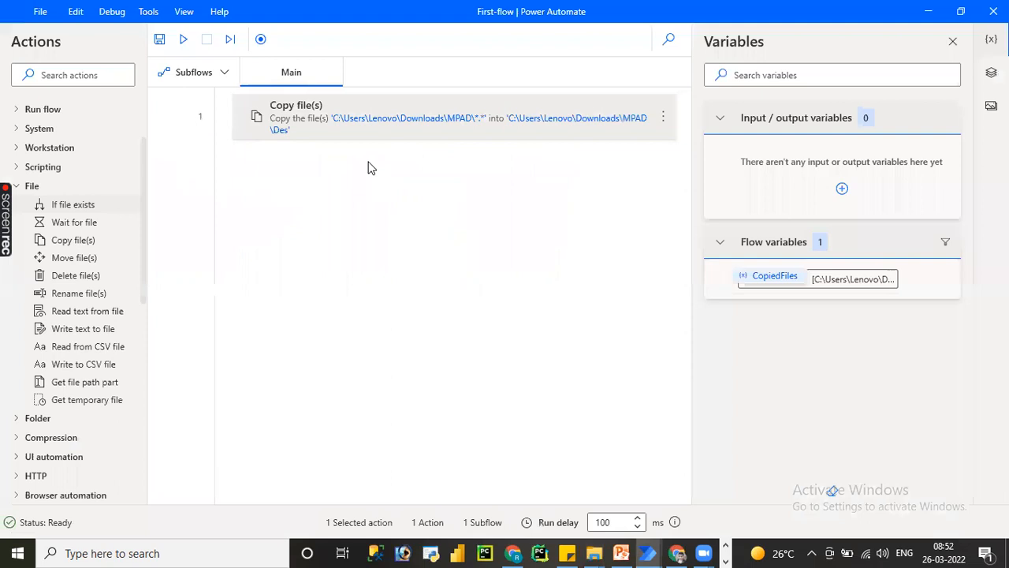
# Run the flow and open the Des folder in File Explorer to check the copied files.
pyautogui.click(184, 38)
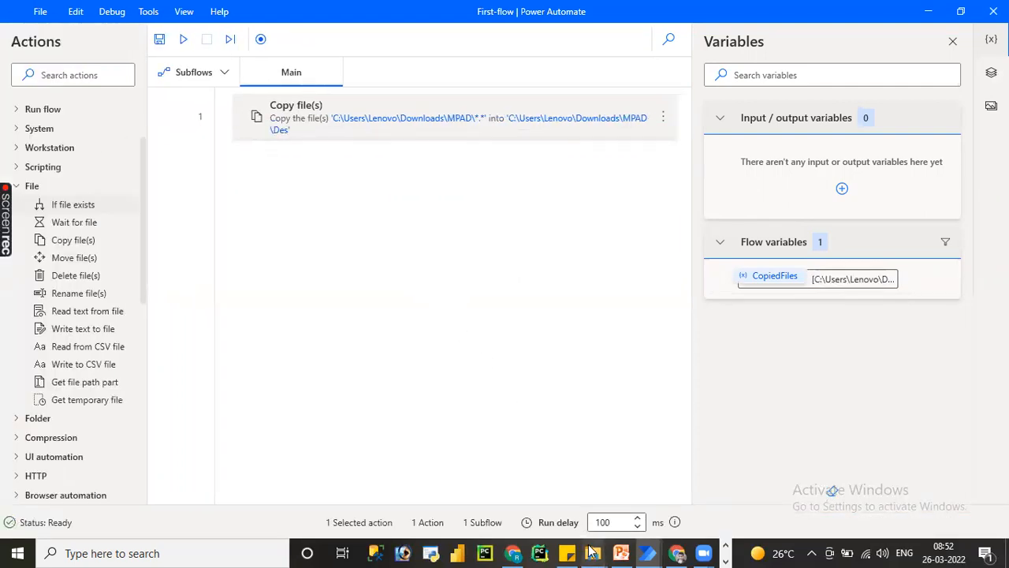
pyautogui.moveTo(593, 552)
pyautogui.click(635, 518)
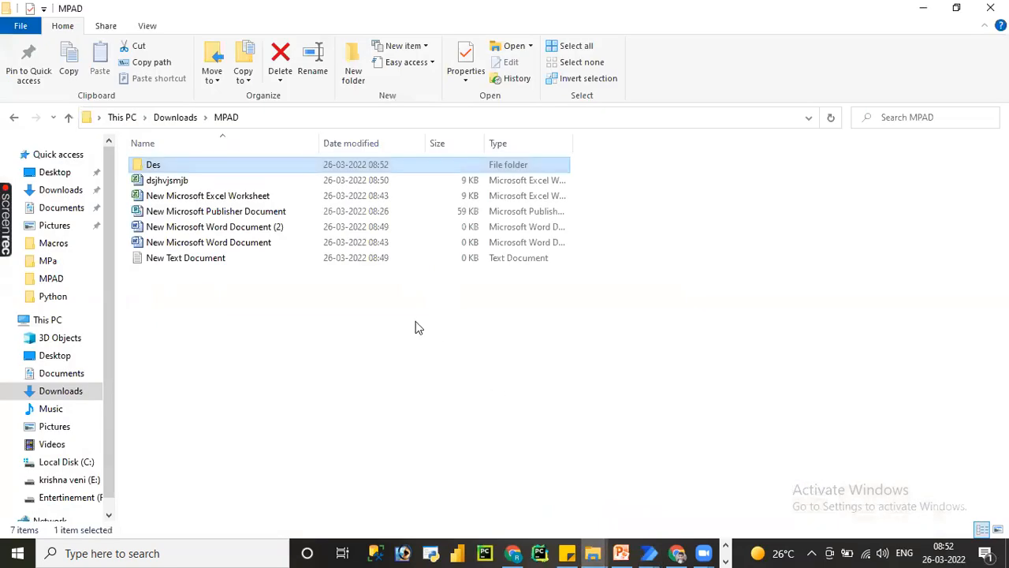
pyautogui.doubleClick(164, 167)
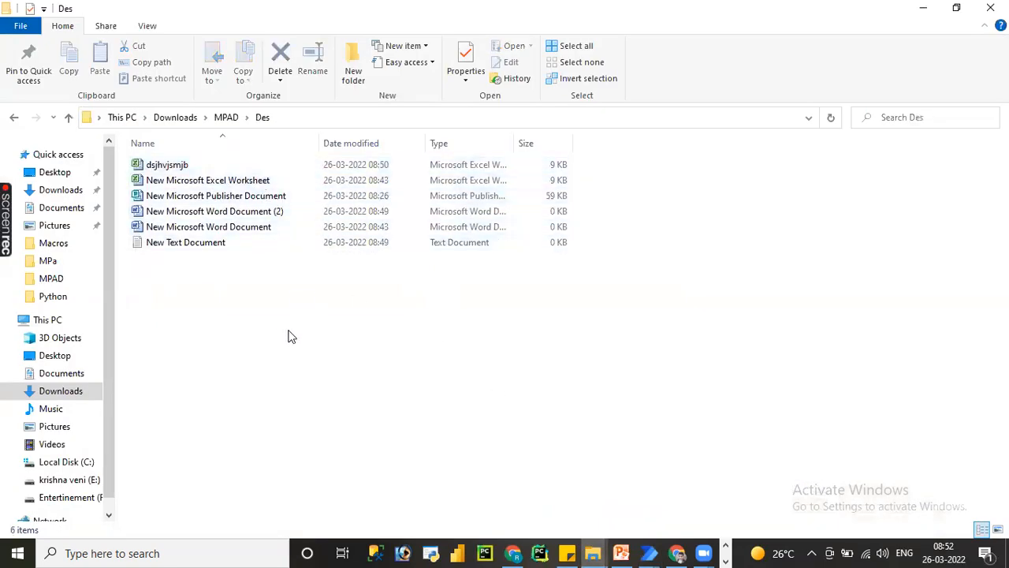
# Delete all files in the Des folder and go back to the MPAD folder.
pyautogui.hotkey('ctrl', 'a')
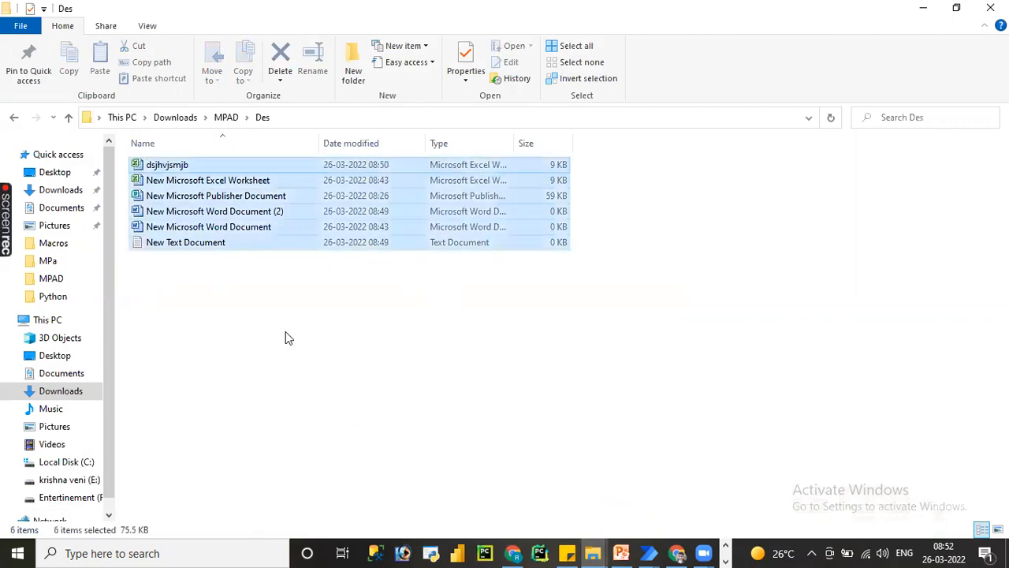
pyautogui.press('Delete')
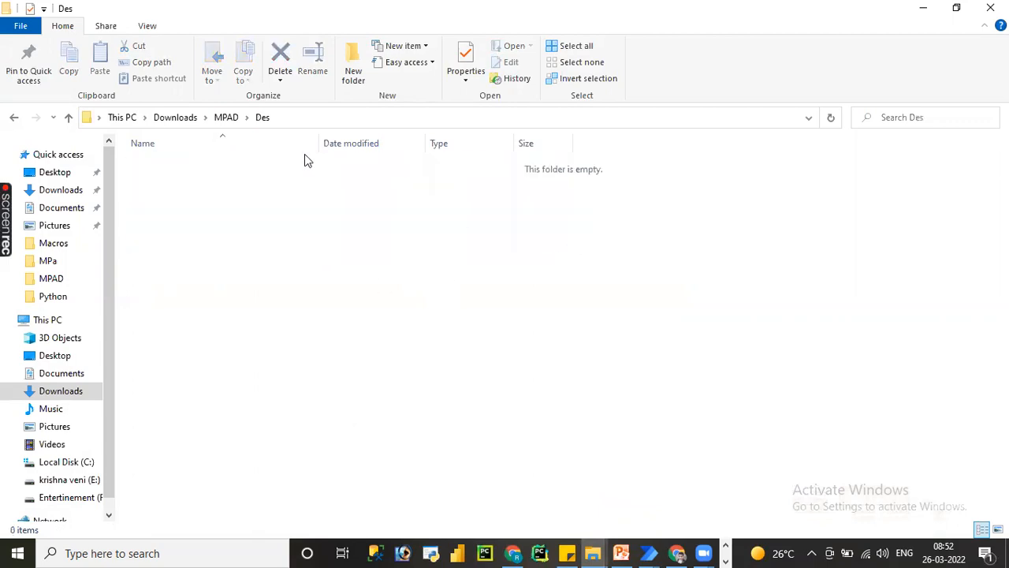
pyautogui.click(225, 118)
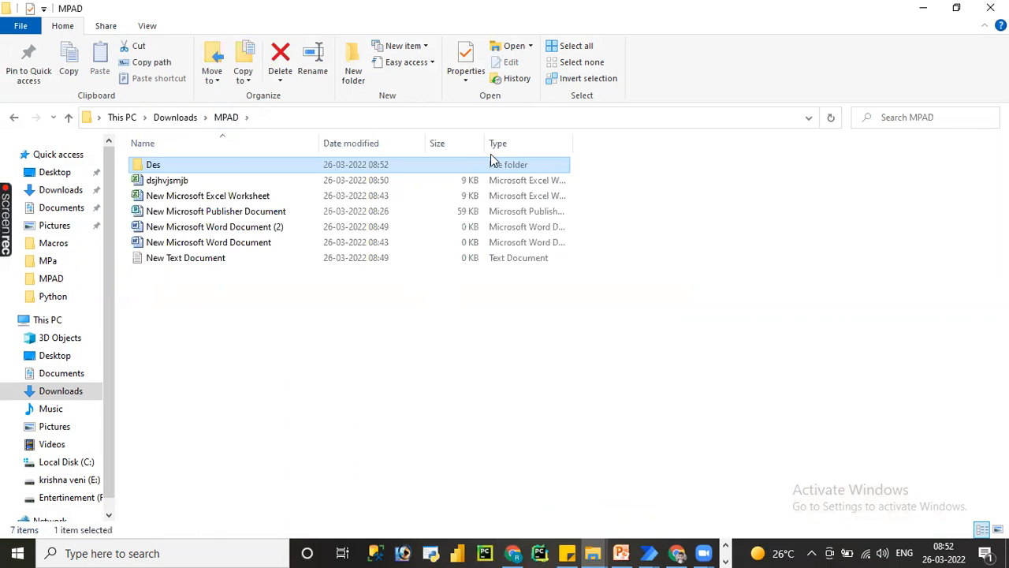
# Switch to the First-flow window in Power Automate and delete the Copy file(s) action.
pyautogui.click(648, 552)
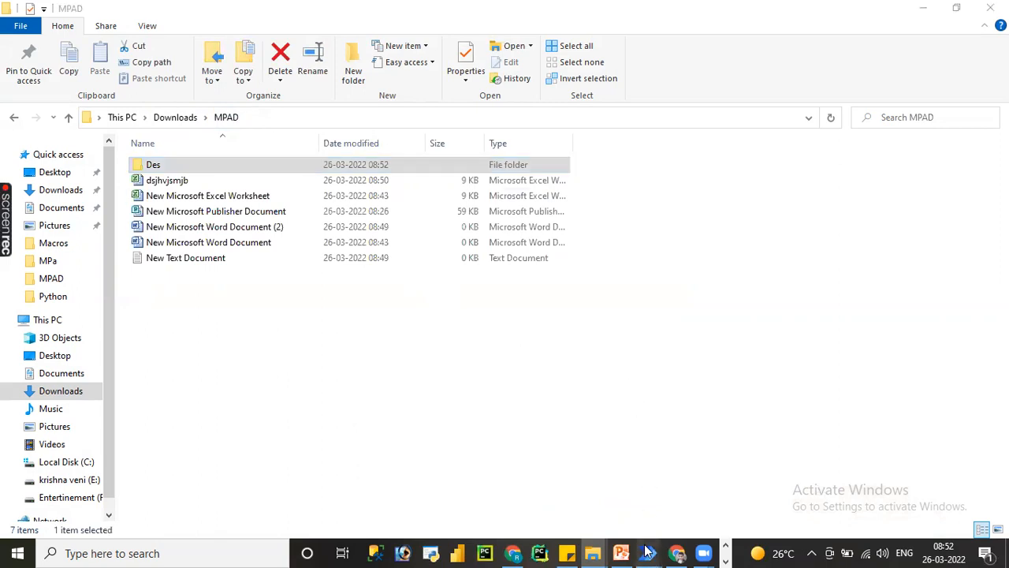
pyautogui.click(685, 523)
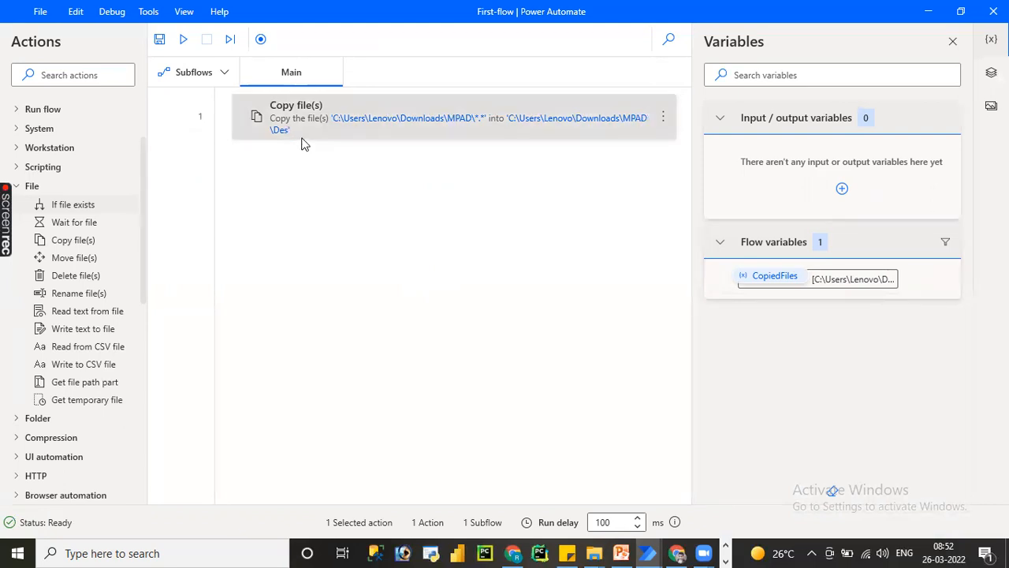
pyautogui.press('Delete')
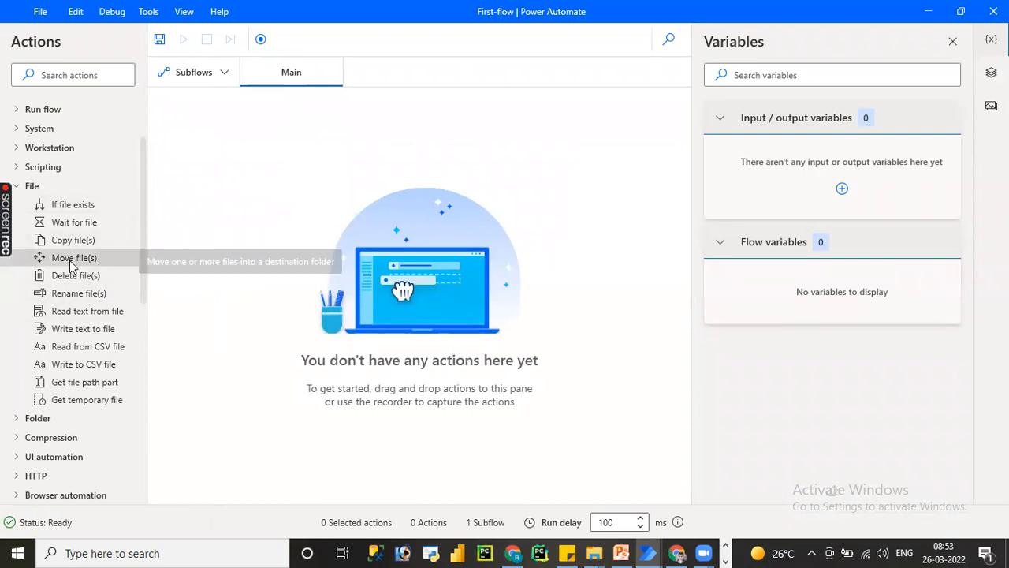
# Add a Move file(s) action to the flow with C:\Users\Lenovo\Downloads\MPAD\*.* as the files to move.
pyautogui.moveTo(69, 267); pyautogui.dragTo(391, 250)
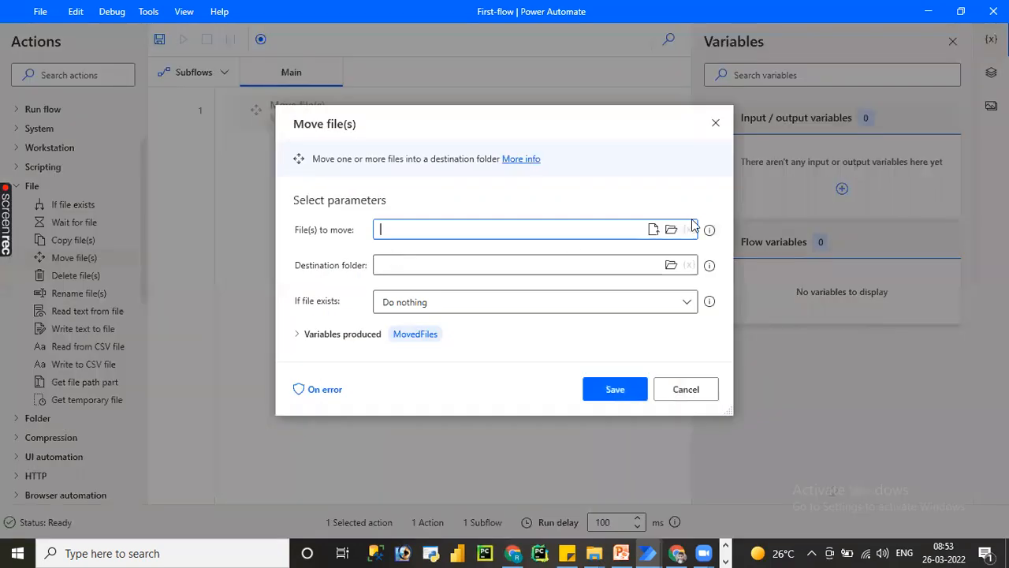
pyautogui.click(671, 229)
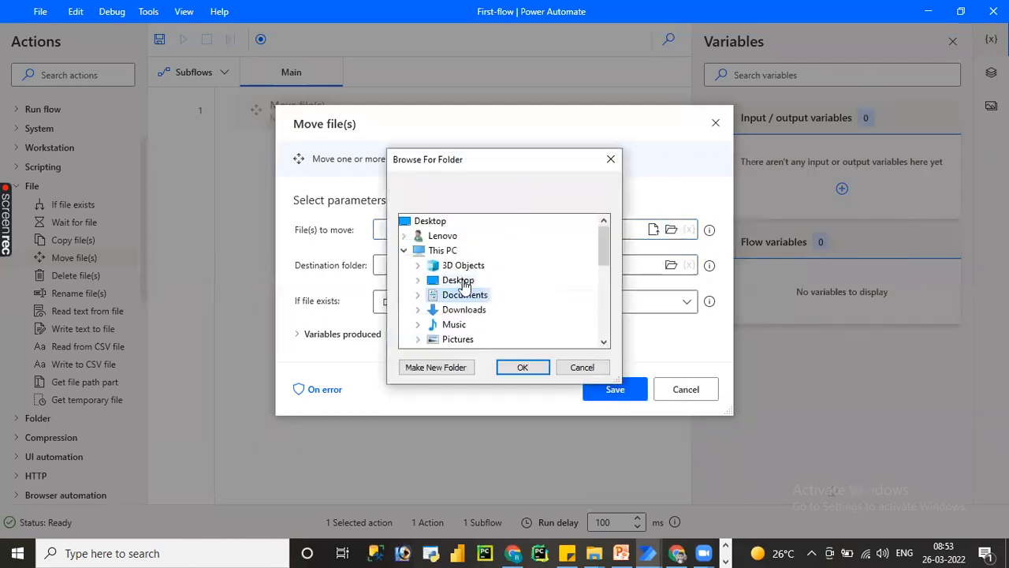
pyautogui.doubleClick(463, 309)
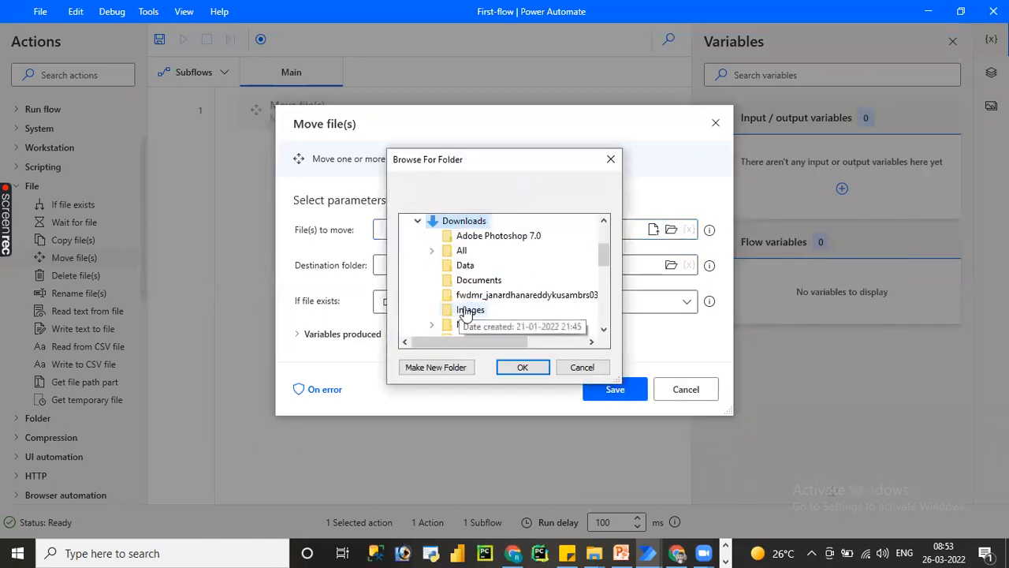
pyautogui.doubleClick(467, 326)
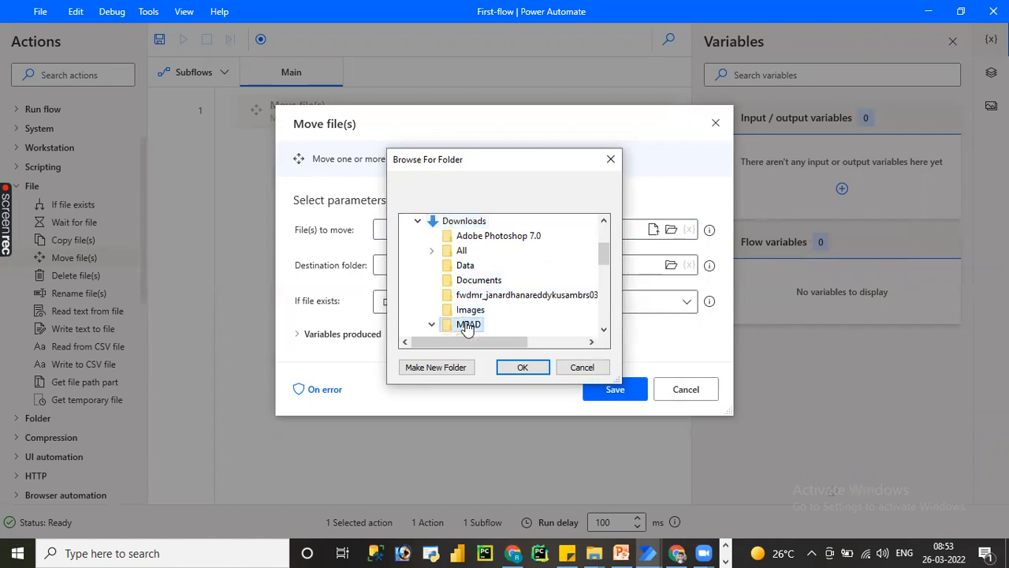
pyautogui.click(520, 367)
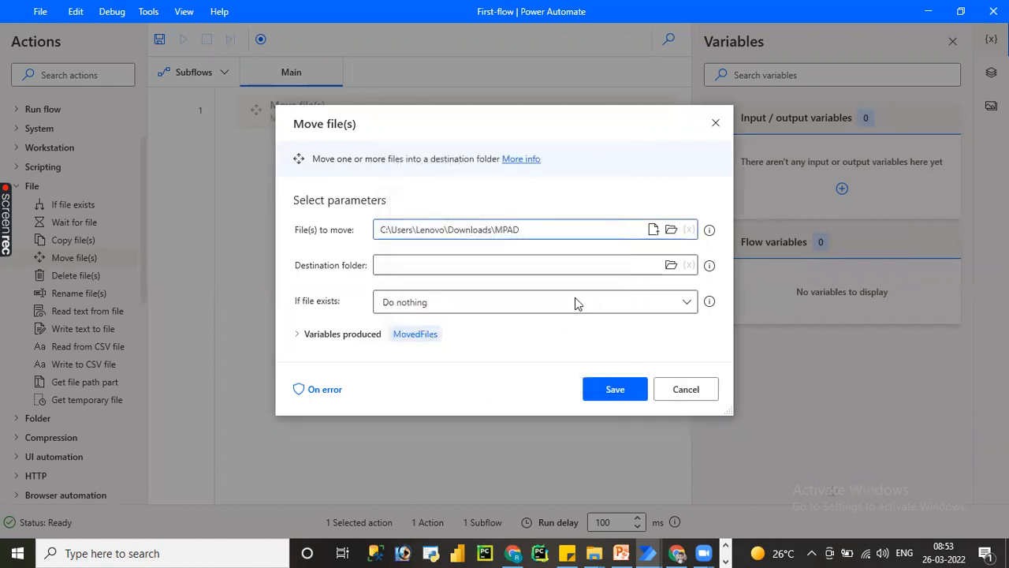
pyautogui.click(593, 227)
pyautogui.write('\\*.*')
# Set the Move file(s) destination folder to C:\Users\Lenovo\Downloads\MPAD\Des and If file exists to Overwrite.
pyautogui.click(674, 266)
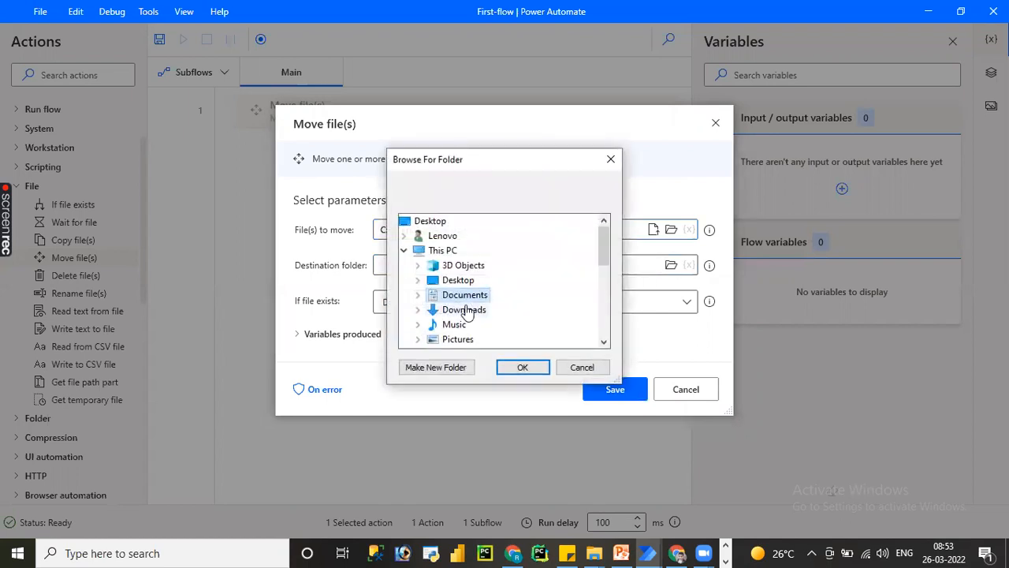
pyautogui.click(417, 310)
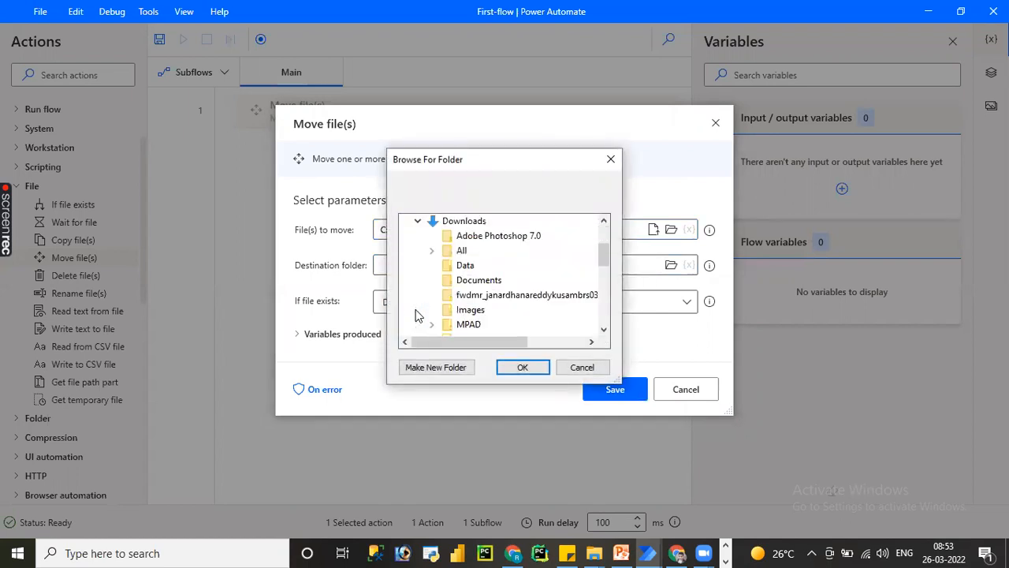
pyautogui.click(604, 331)
pyautogui.click(604, 331)
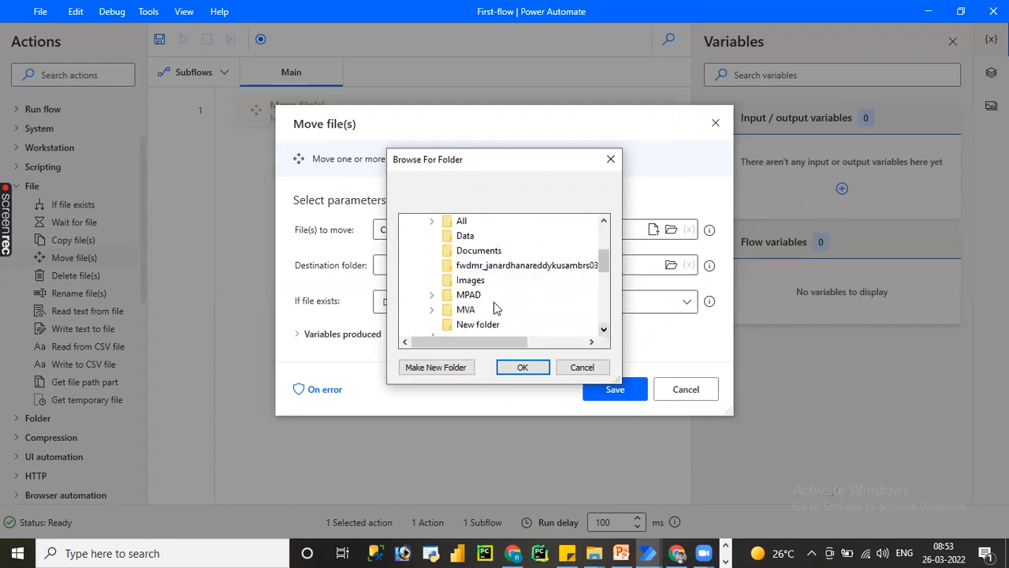
pyautogui.click(431, 295)
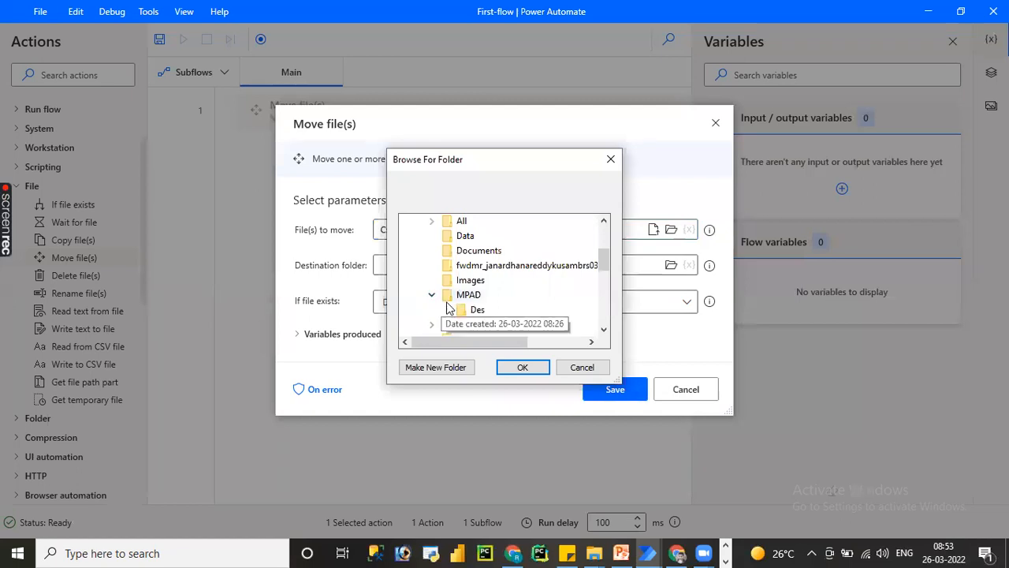
pyautogui.click(470, 309)
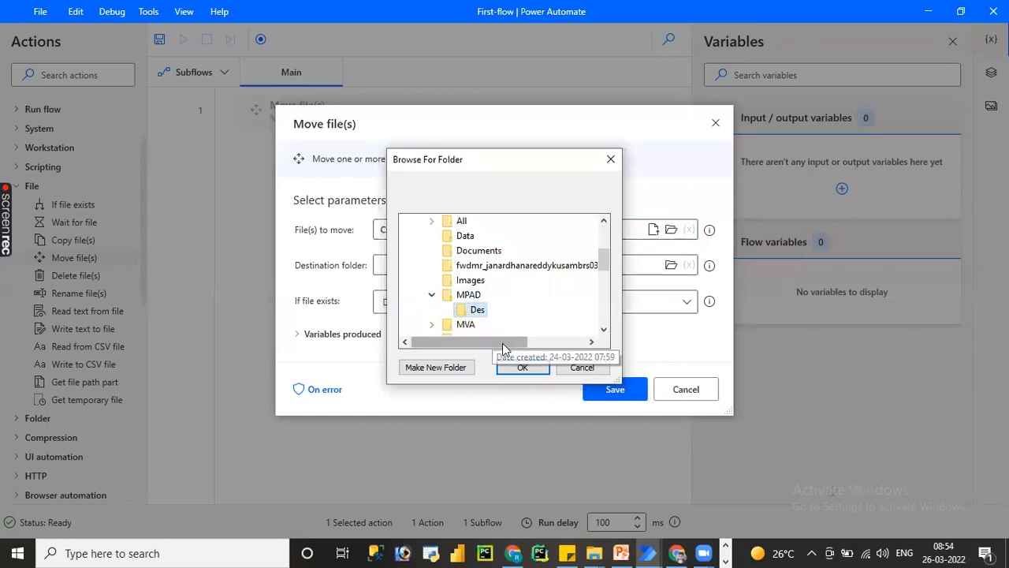
pyautogui.click(520, 367)
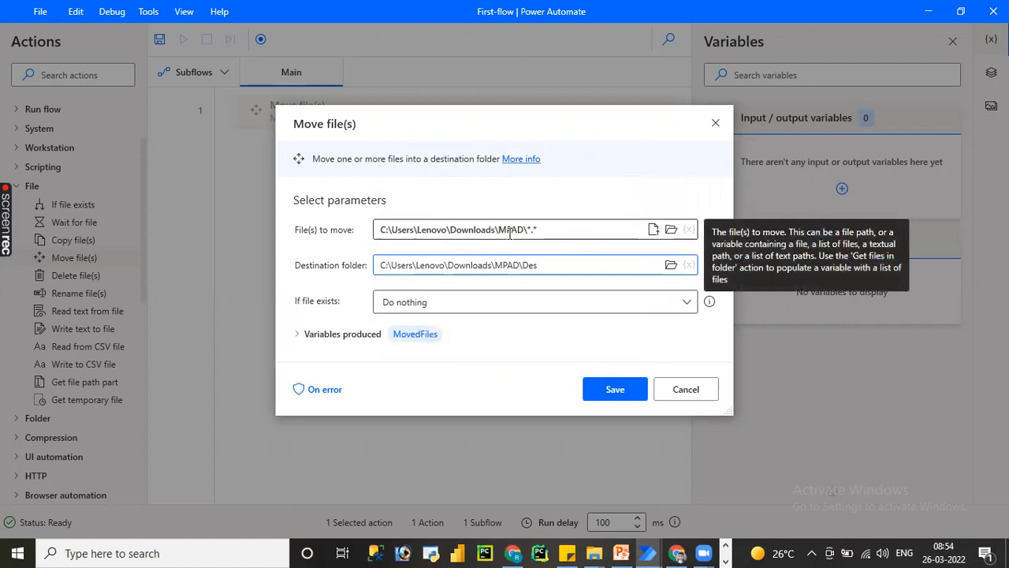
pyautogui.click(480, 302)
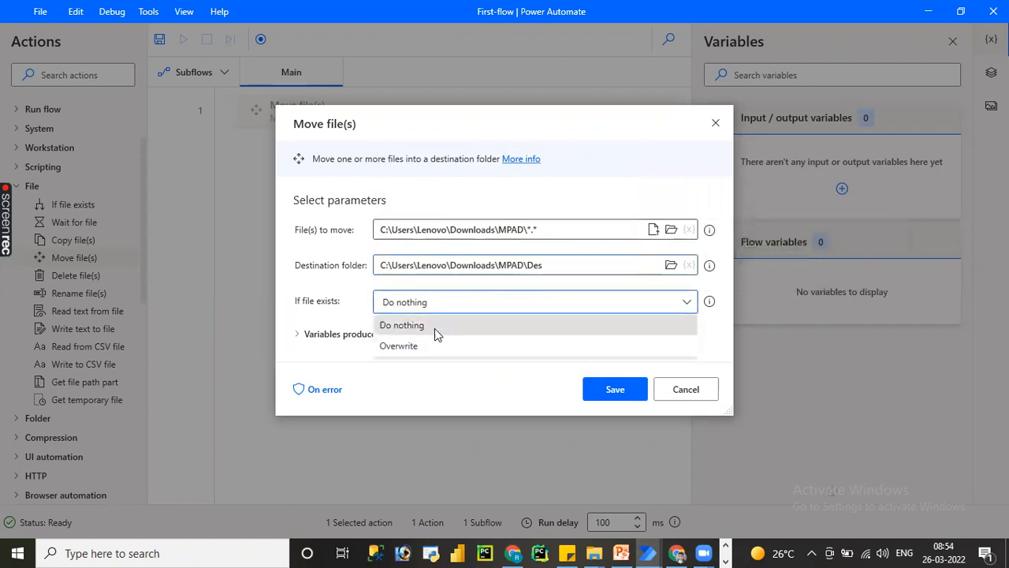
pyautogui.click(424, 345)
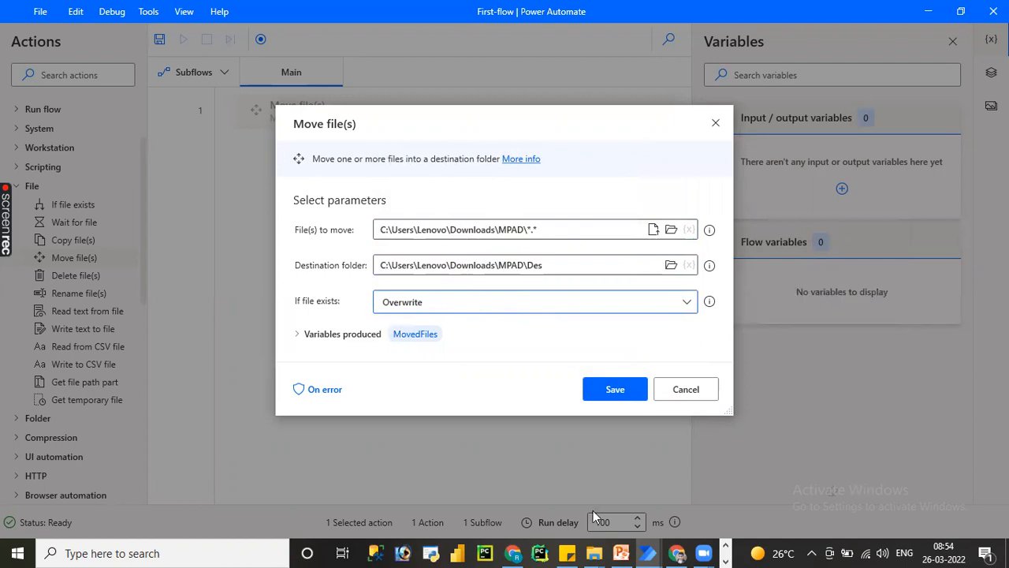
# Switch to the MPAD window in File Explorer and examine the contents of MPAD and its Des subfolder before running the flow.
pyautogui.moveTo(599, 552)
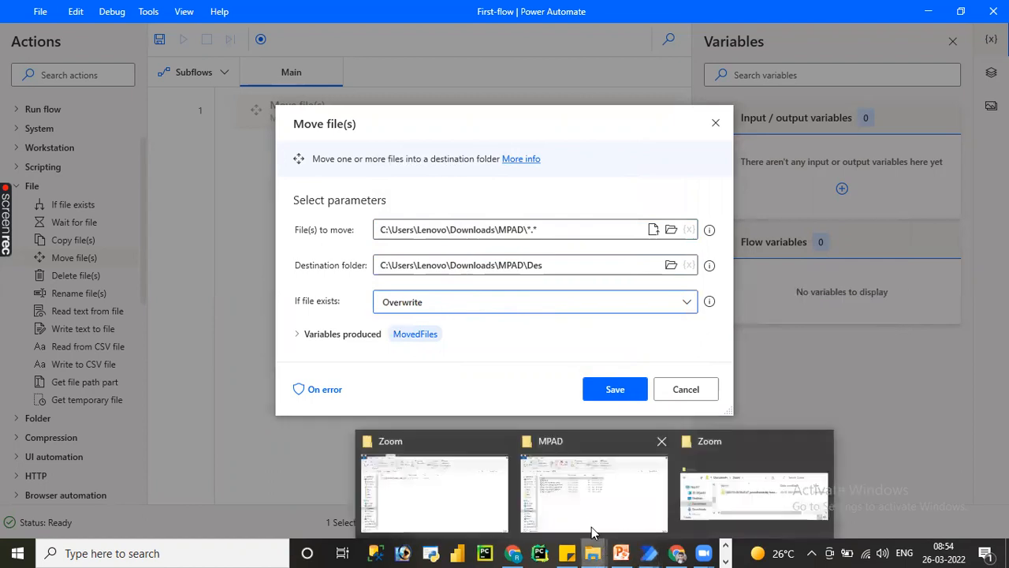
pyautogui.click(586, 519)
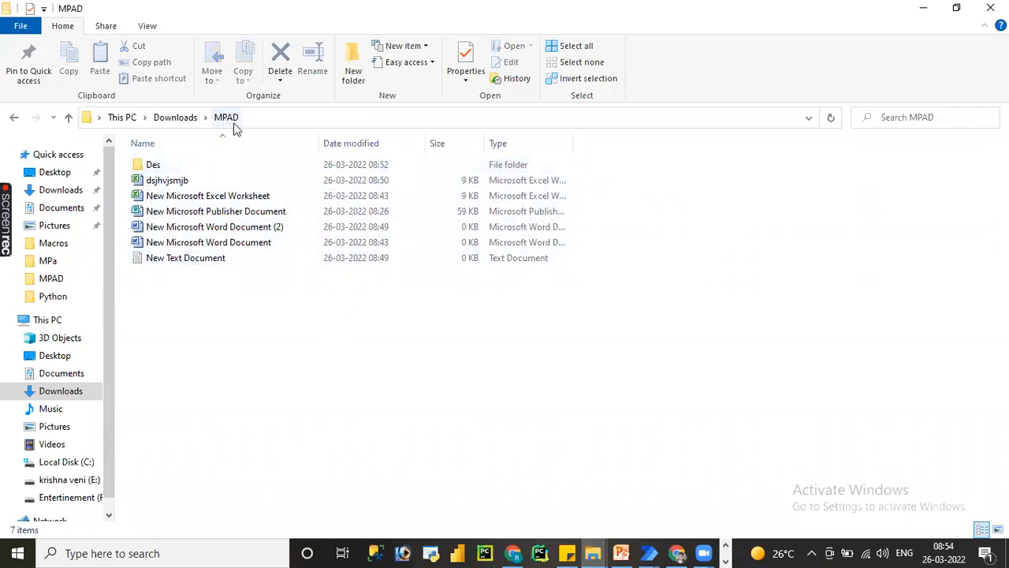
pyautogui.doubleClick(175, 165)
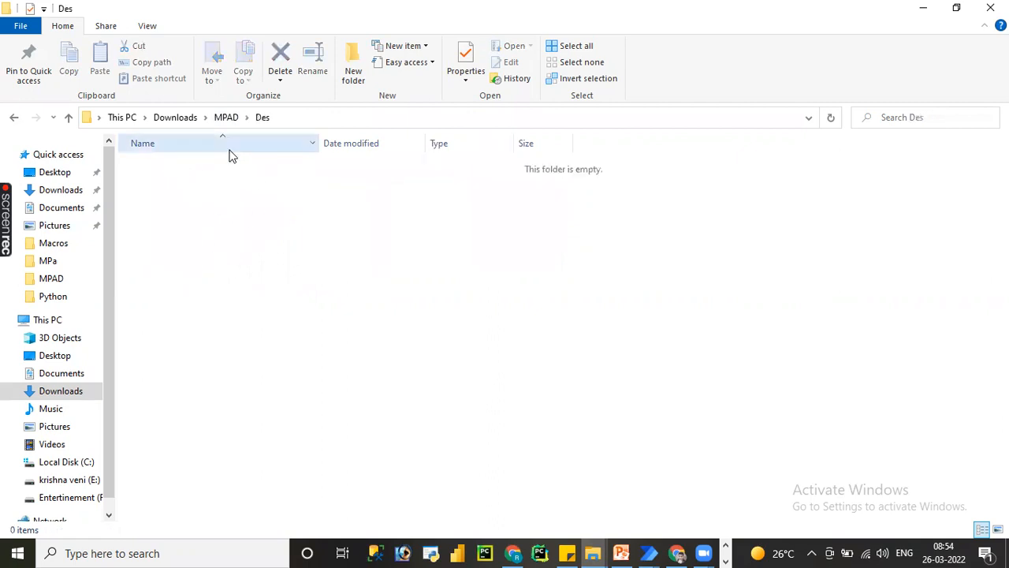
pyautogui.click(226, 117)
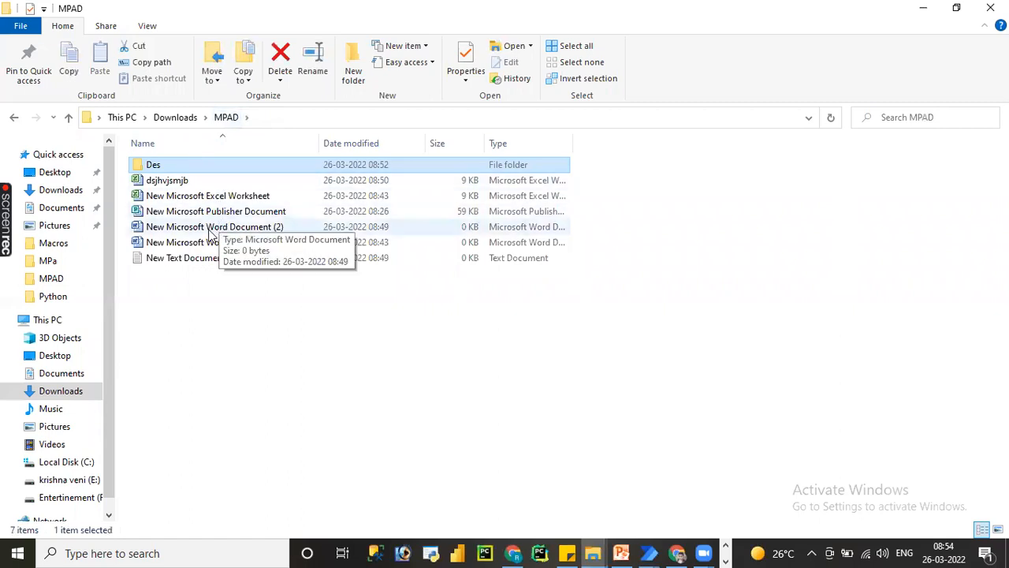
pyautogui.doubleClick(172, 170)
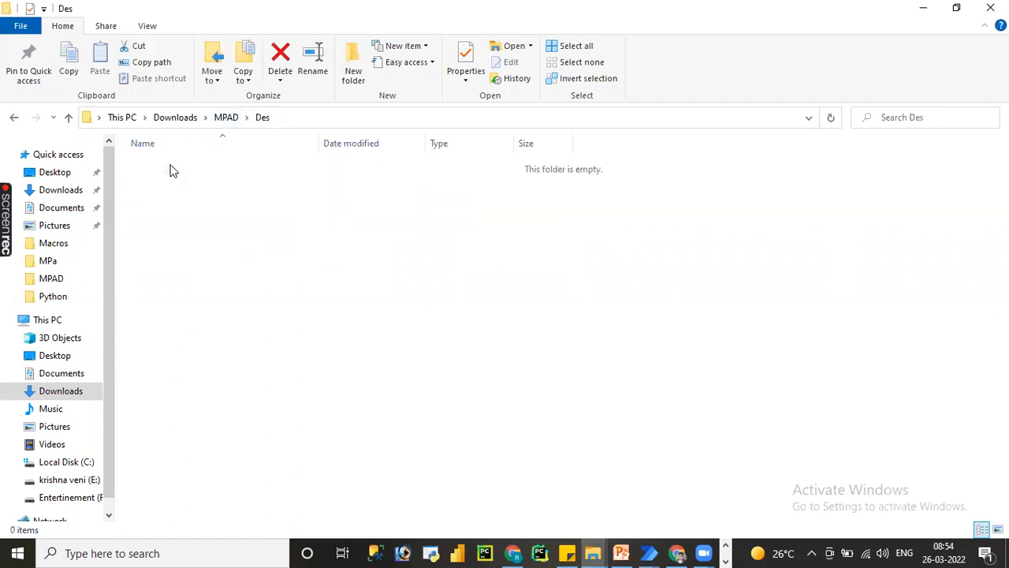
pyautogui.click(225, 118)
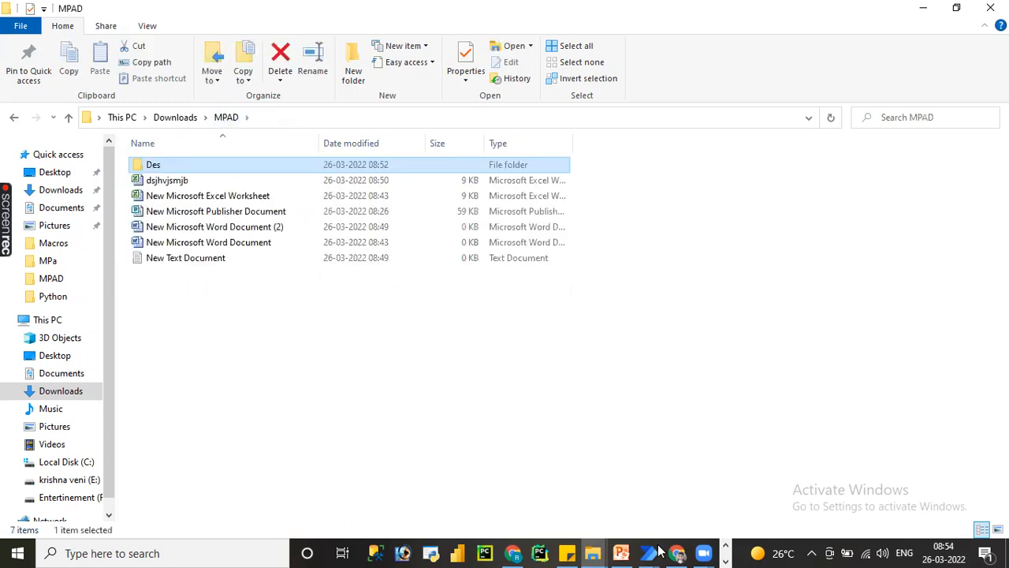
# Switch back to the First-flow window in Power Automate, save the Move file(s) action and run the flow.
pyautogui.moveTo(651, 551)
pyautogui.click(712, 502)
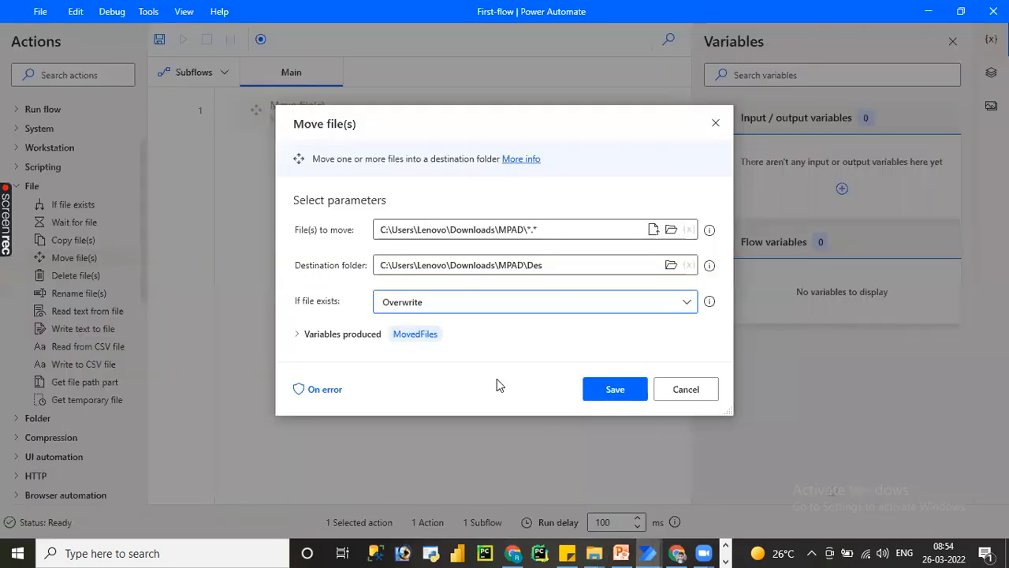
pyautogui.click(607, 397)
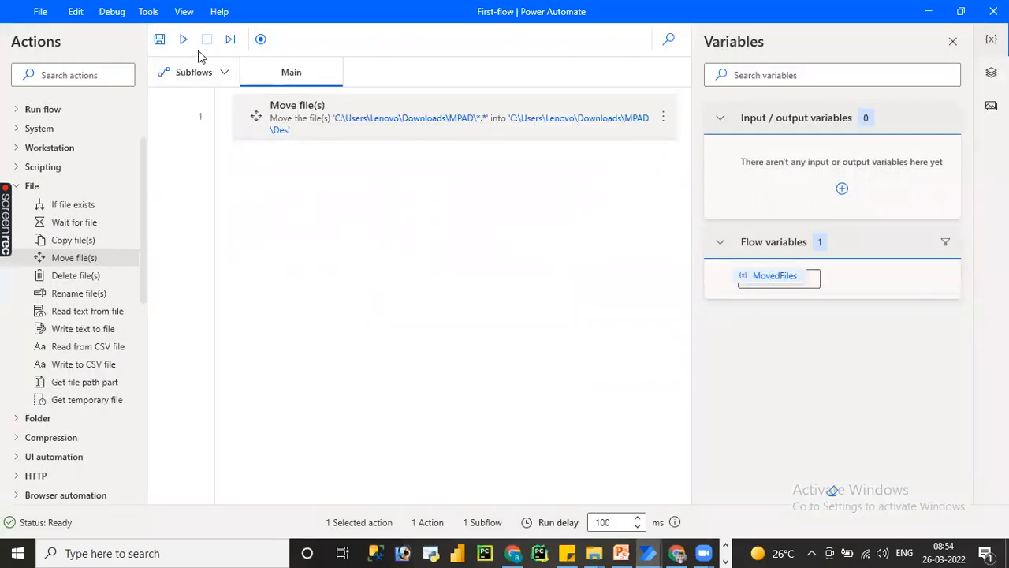
pyautogui.click(183, 39)
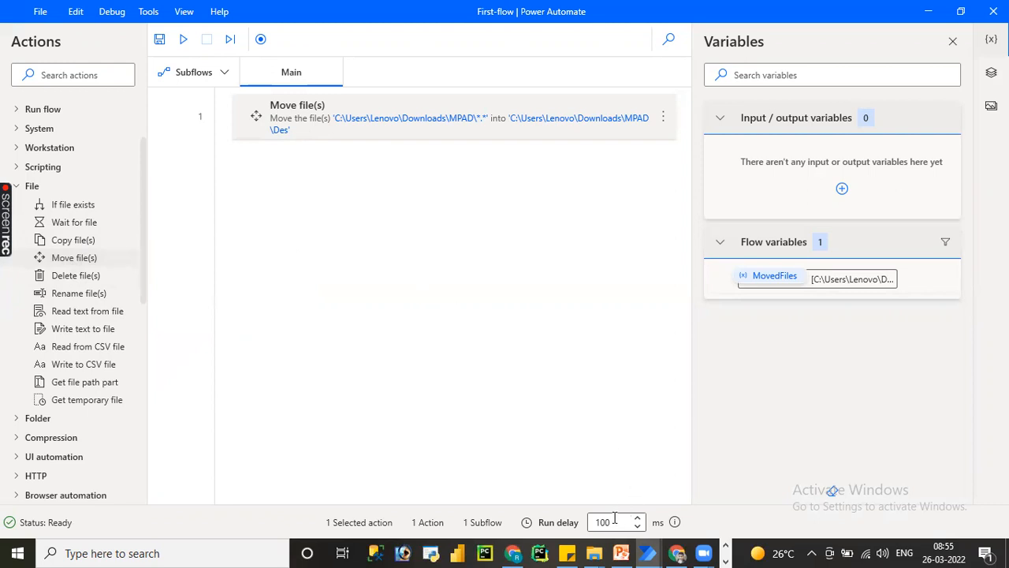
# Switch to the MPAD window in File Explorer and open the Des folder to check the moved files.
pyautogui.moveTo(595, 553)
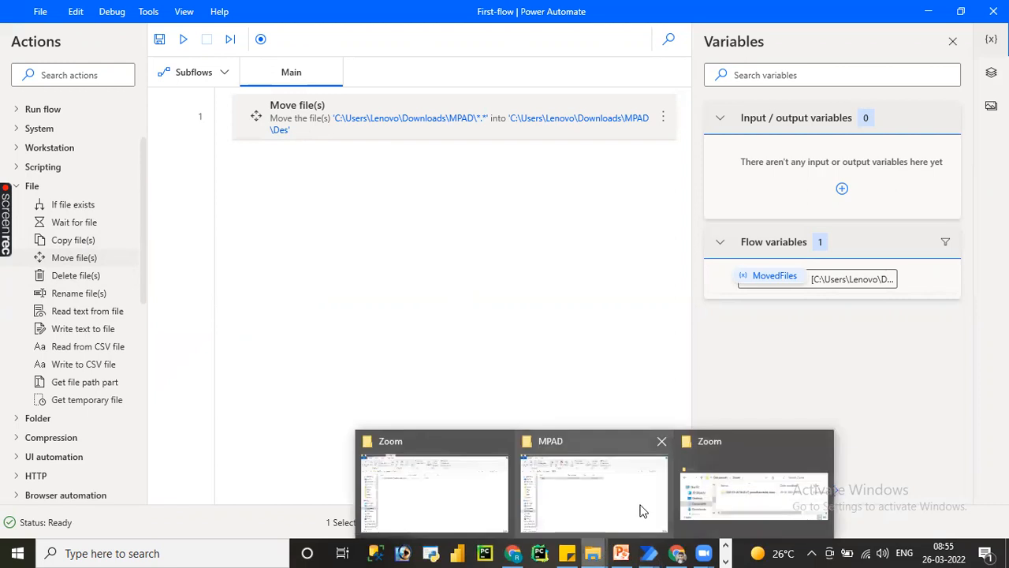
pyautogui.click(640, 510)
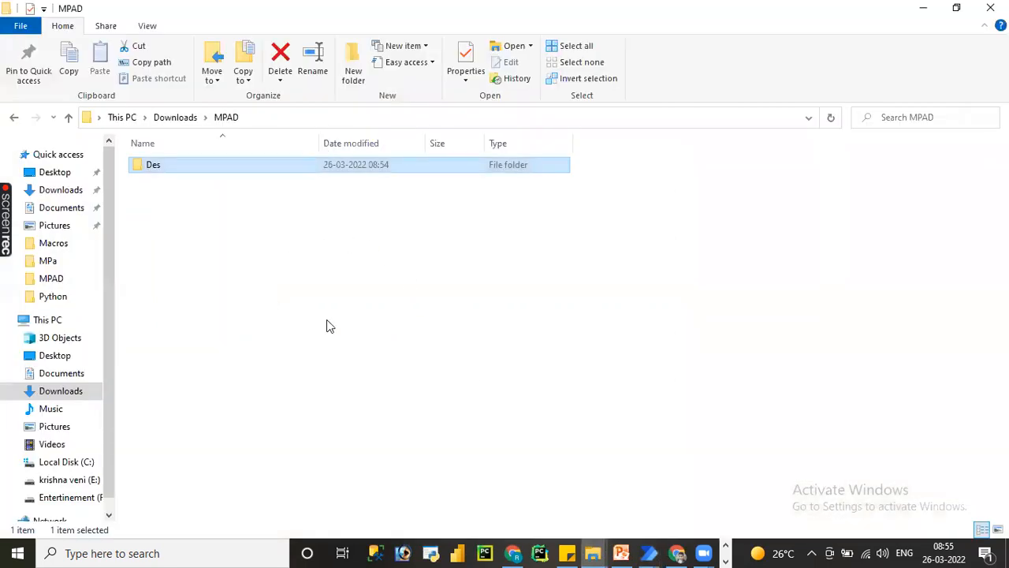
pyautogui.doubleClick(213, 169)
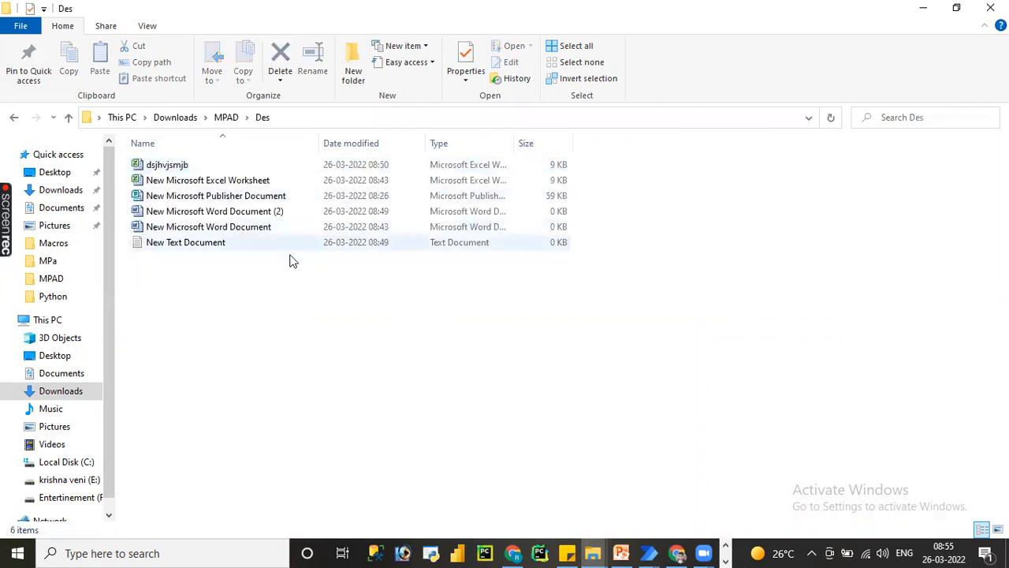